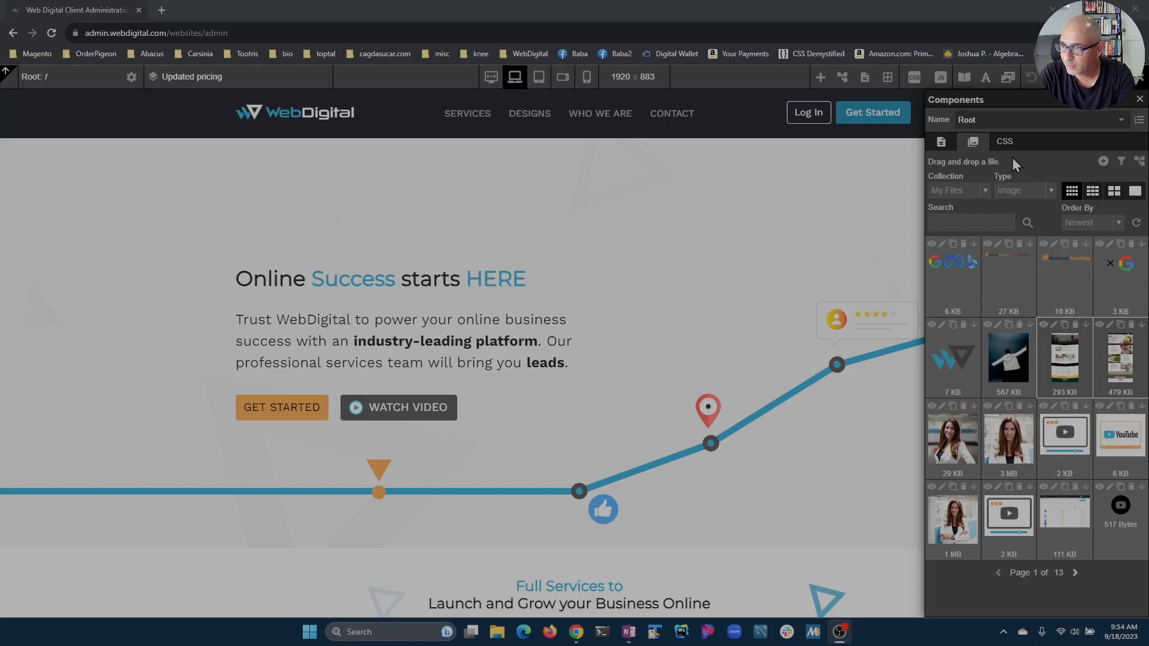
Check the Upload and URL sources offered for adding a file, without adding one.
left_click(1009, 83)
left_click(1009, 85)
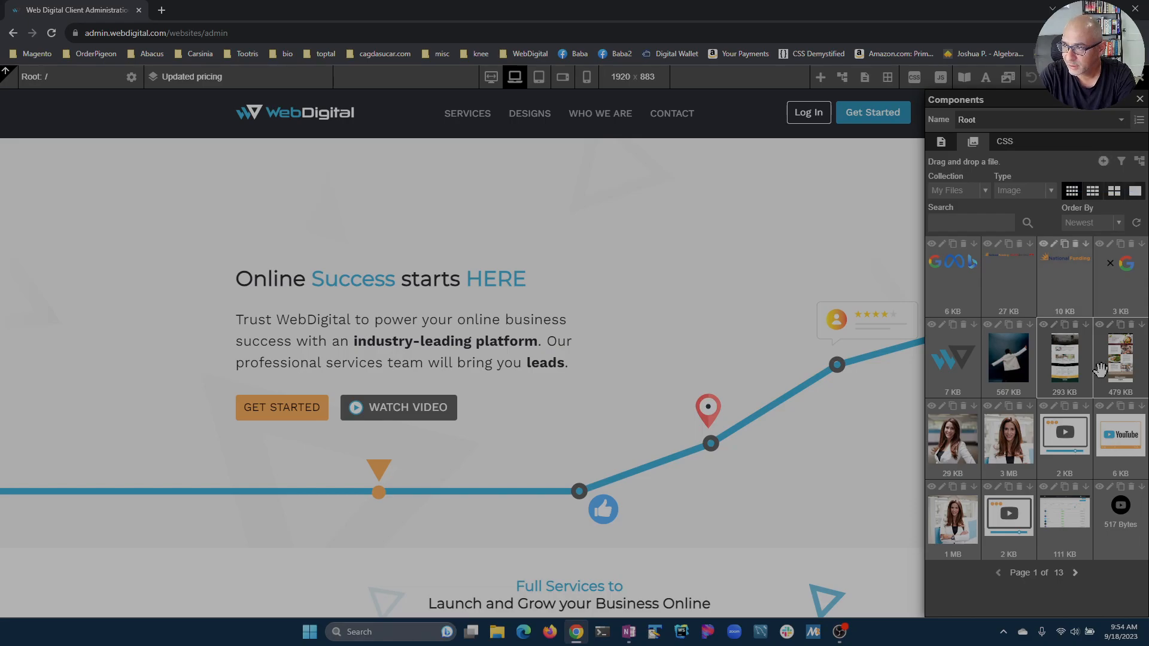
left_click(1104, 162)
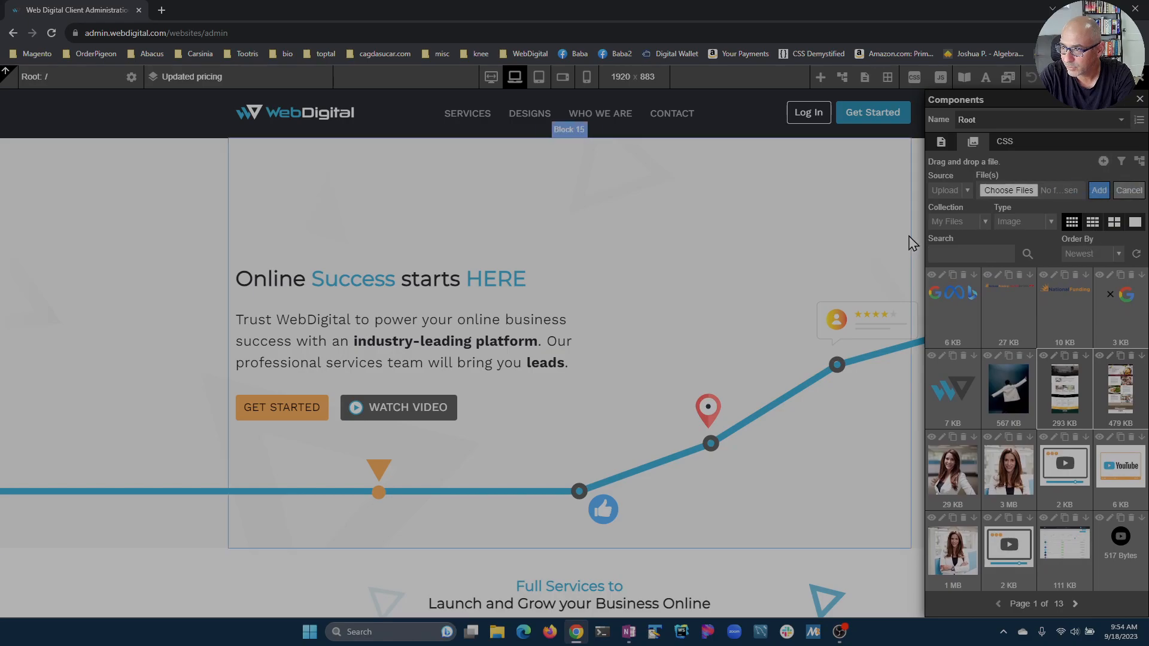
left_click(960, 217)
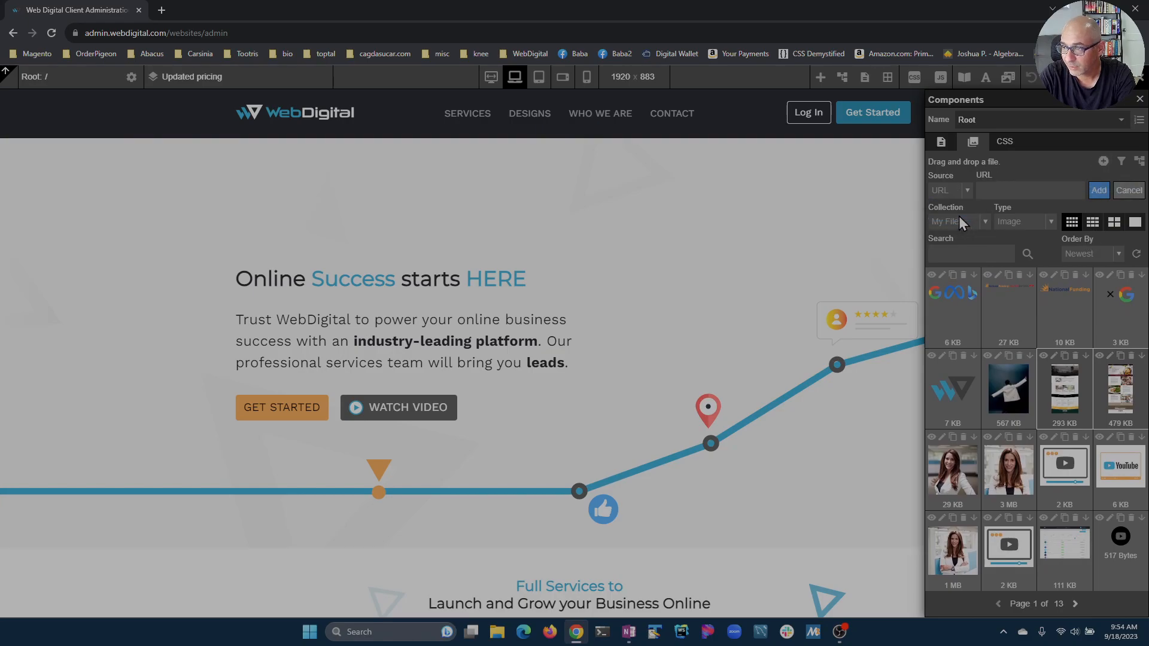
left_click(956, 204)
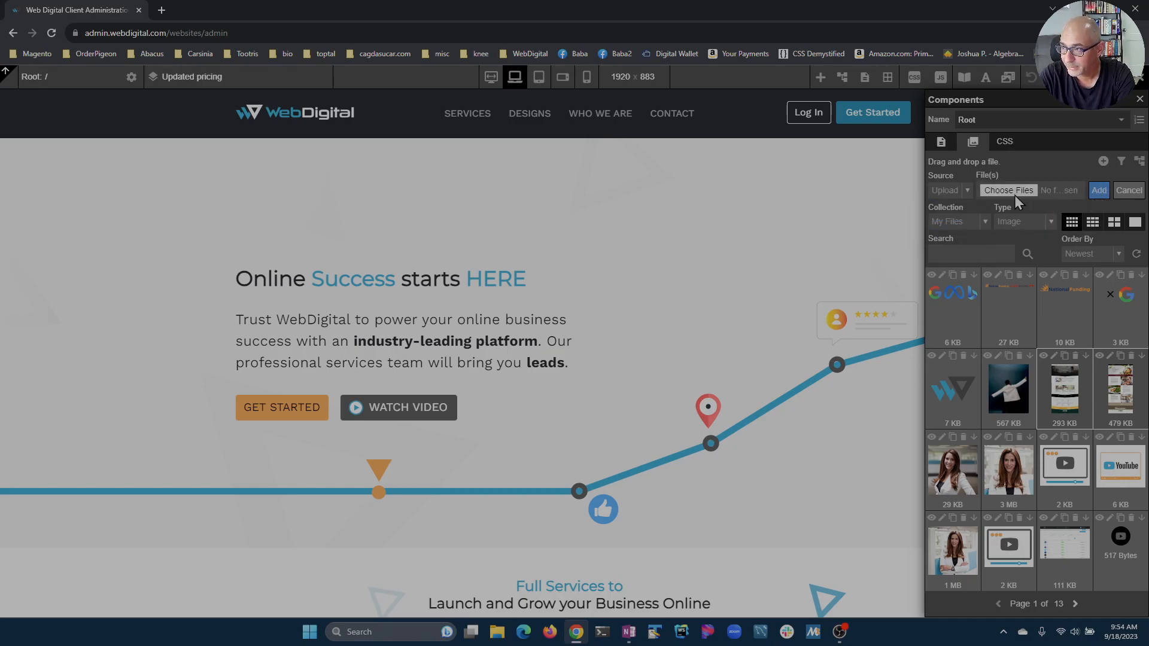
scroll(1131, 204, "down", 1)
left_click(1129, 187)
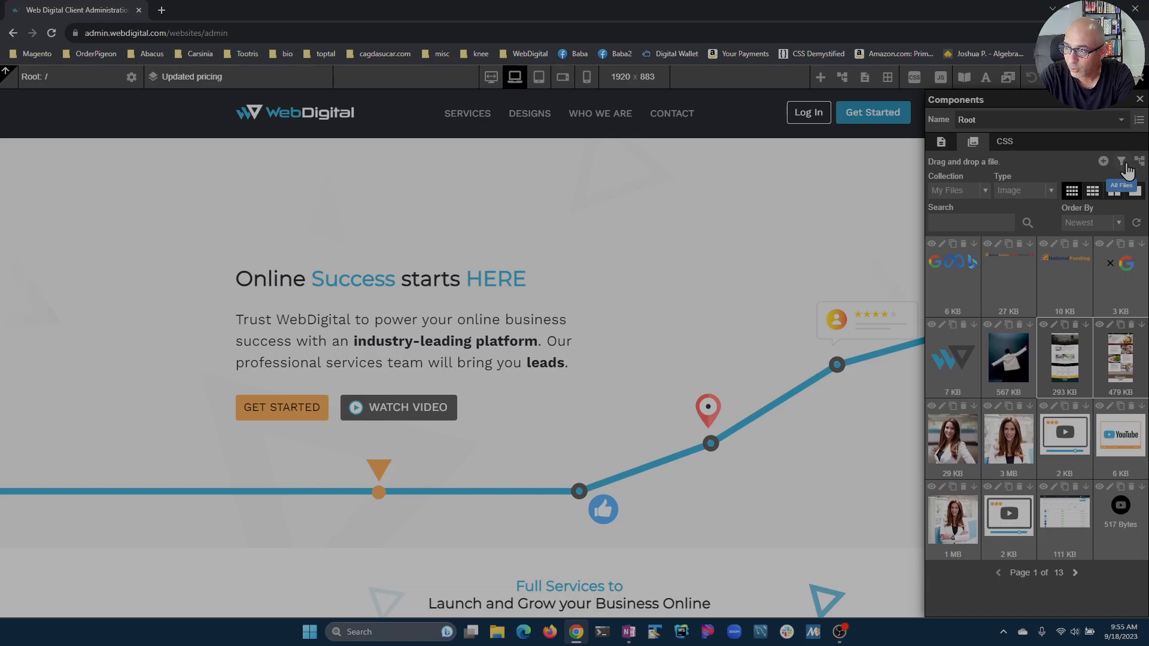
Filter the files to those used by the current component and compare the Home and Frame components' files.
left_click(1127, 167)
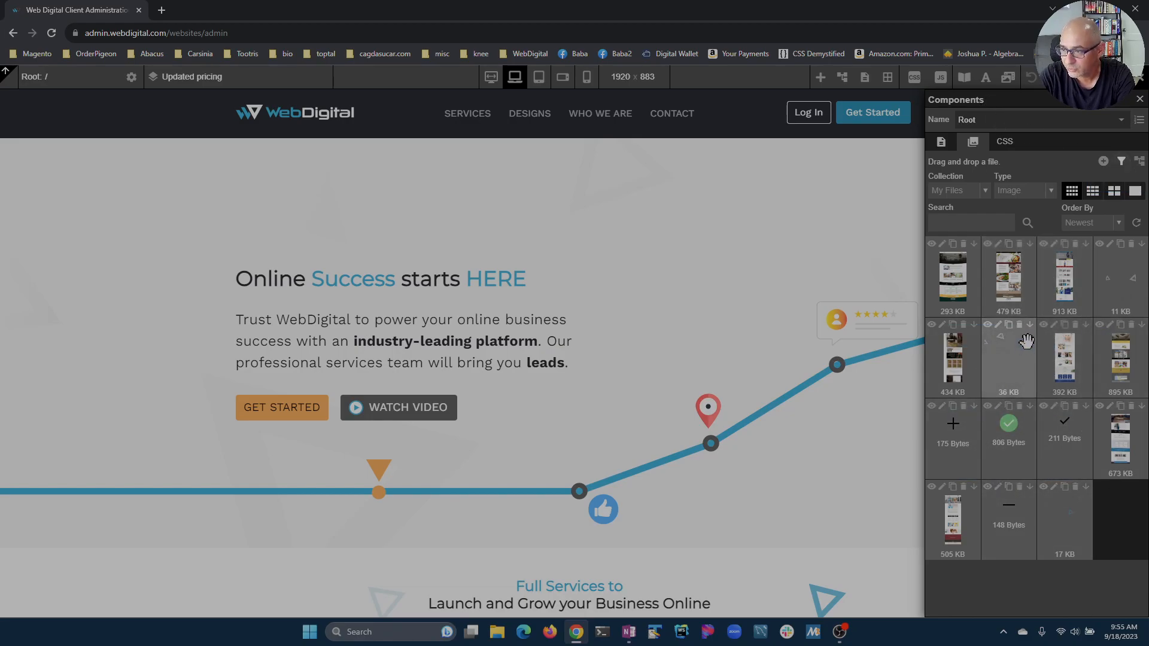
left_click(1121, 120)
left_click(1071, 174)
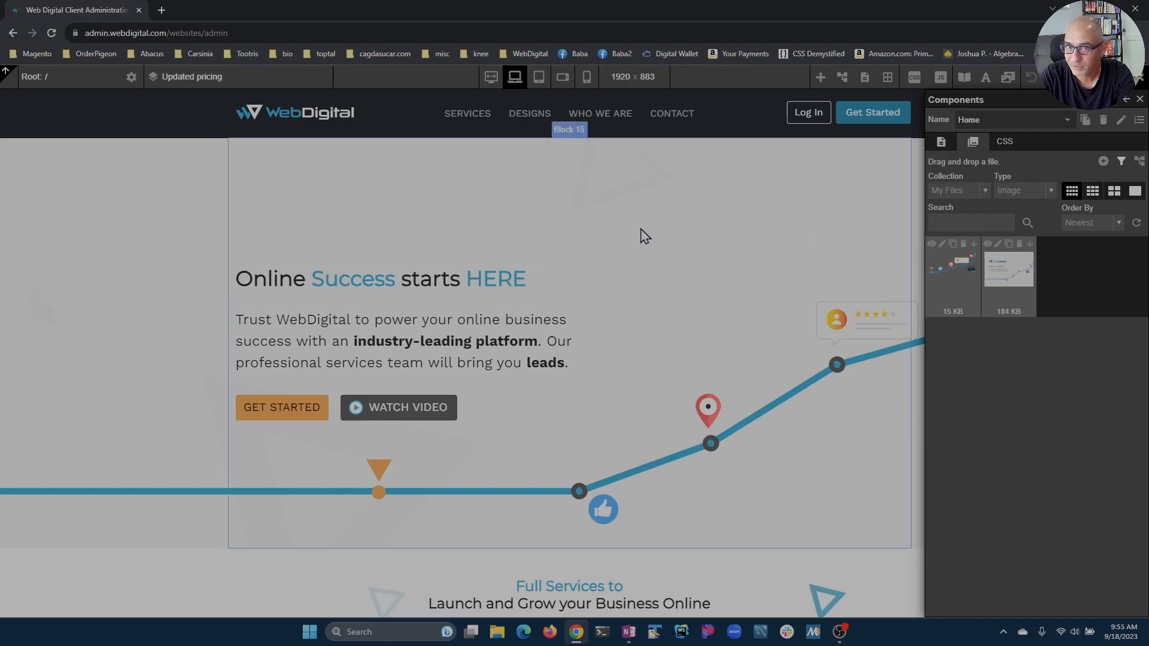
left_click(1006, 120)
left_click(1001, 157)
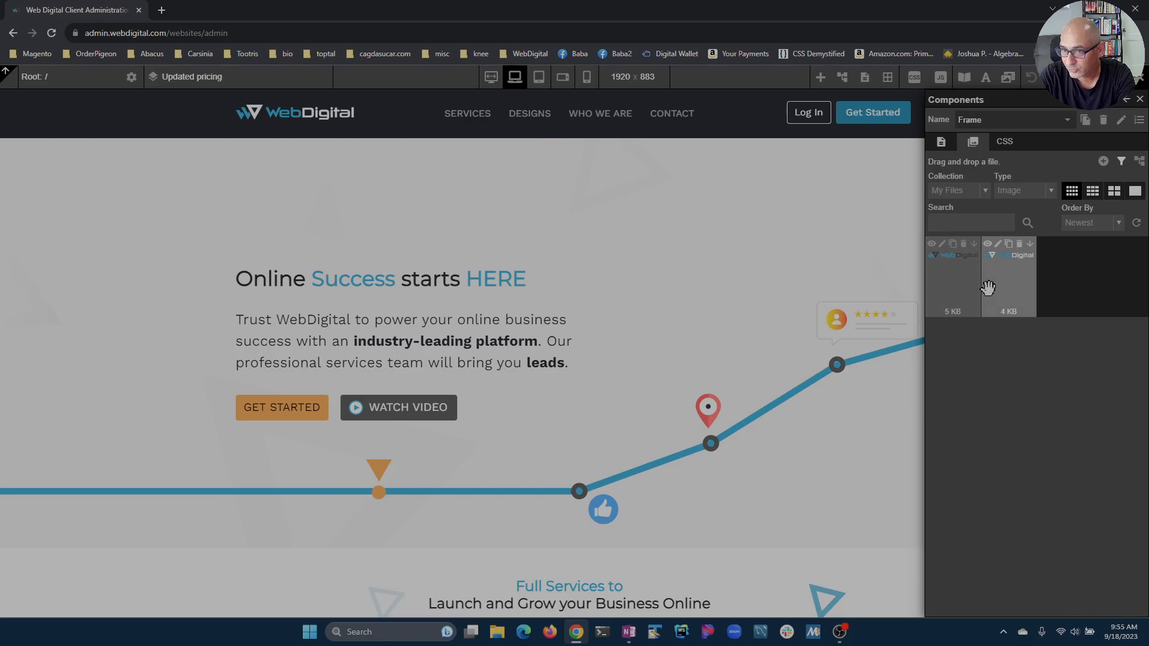
scroll(669, 455, "down", 5)
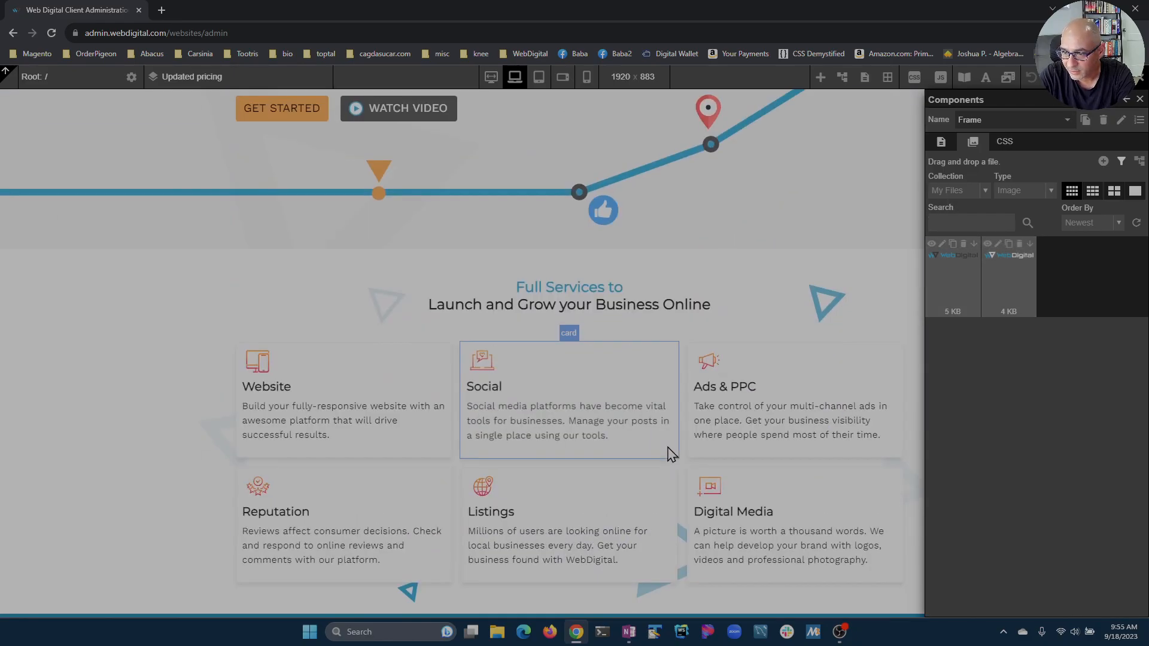
scroll(669, 454, "down", 4)
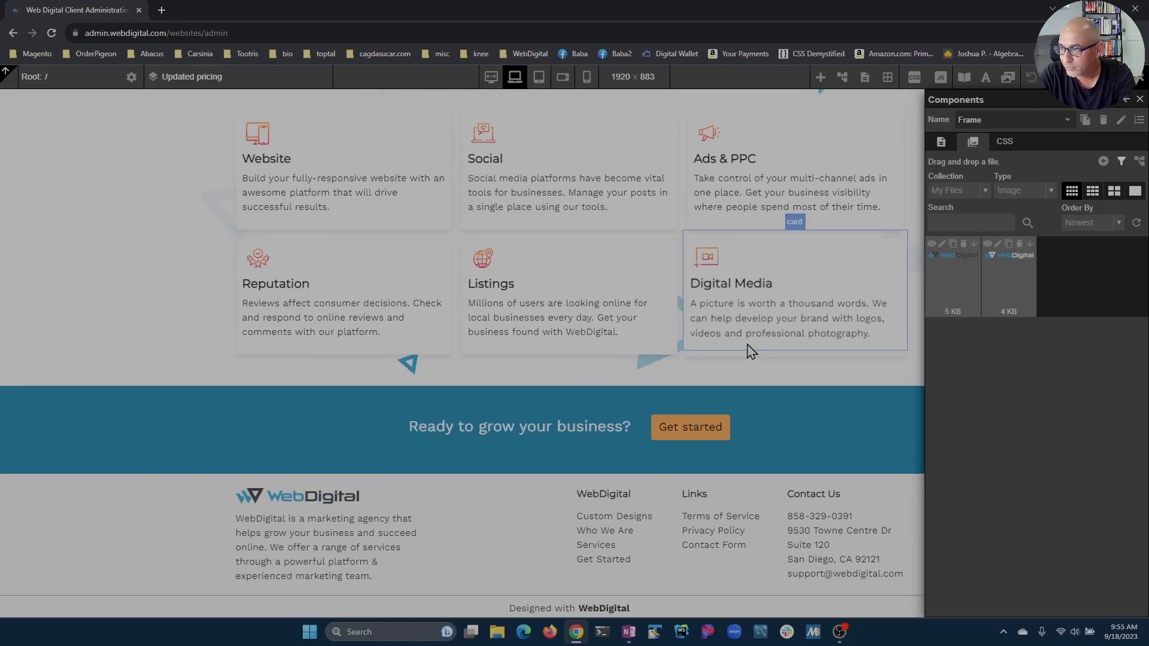
scroll(748, 344, "up", 9)
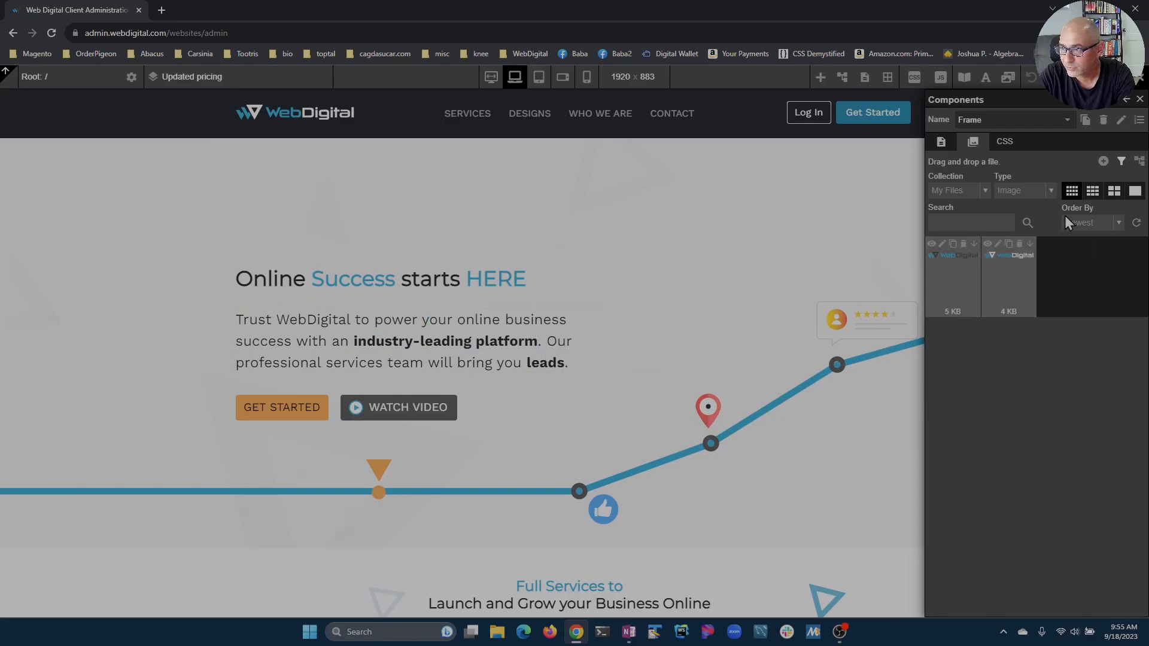
Return to the Root component and show all files instead of only component files.
left_click(1066, 120)
left_click(1028, 146)
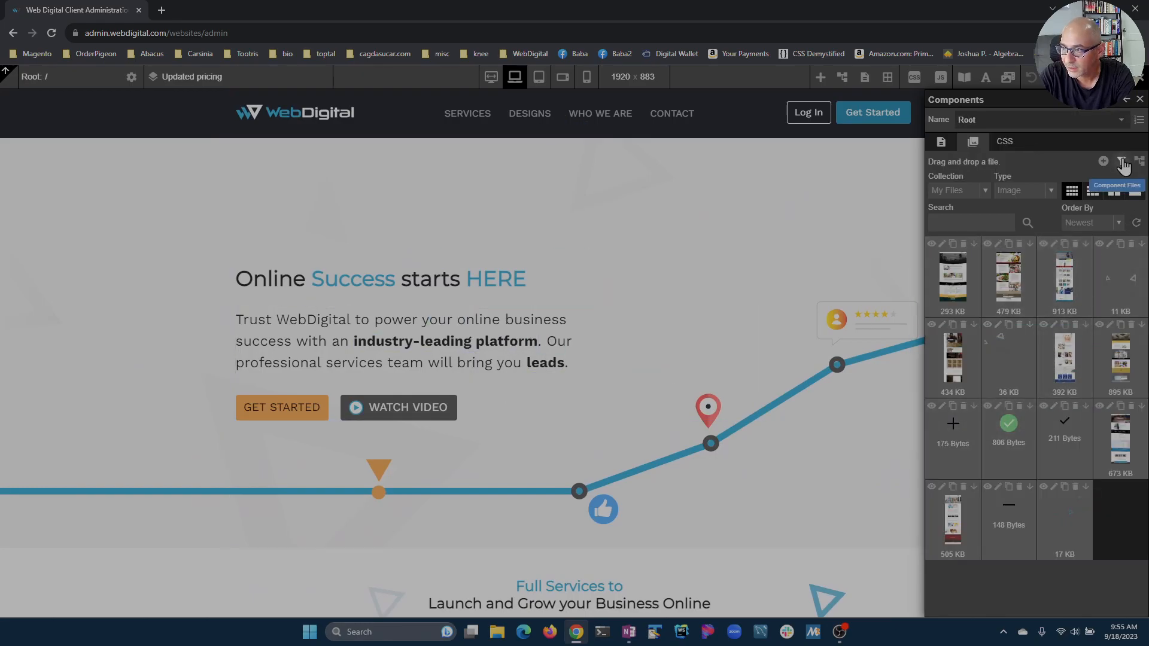
left_click(1123, 163)
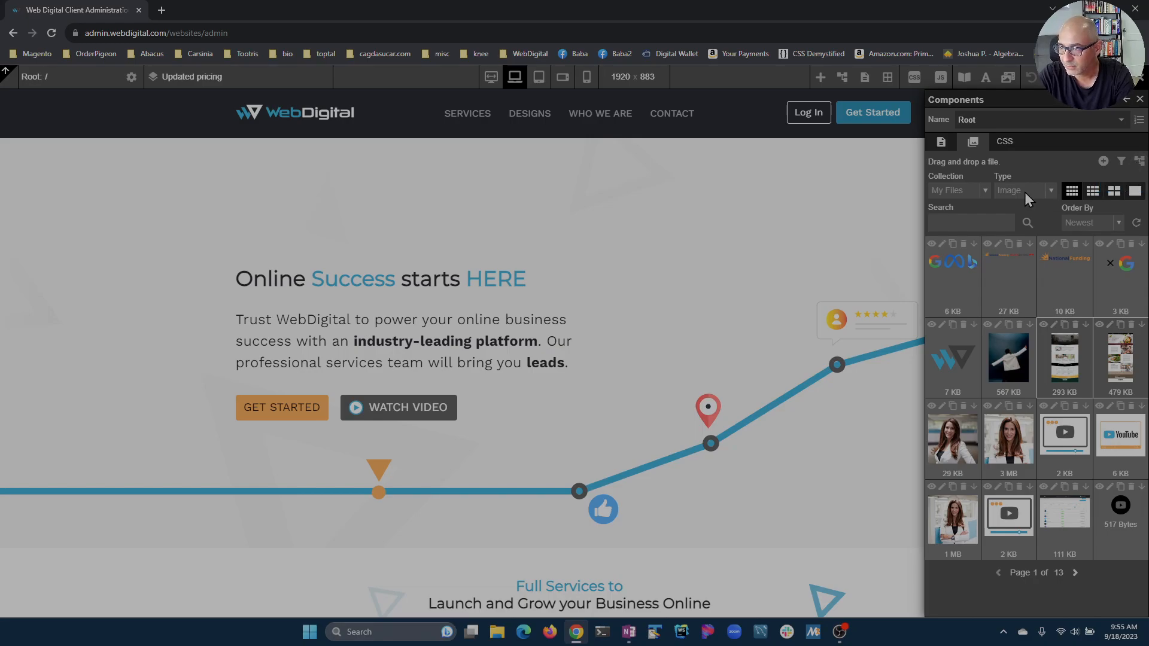
View the available file collections and the URL source for adding a file, leaving both unchanged.
left_click(968, 193)
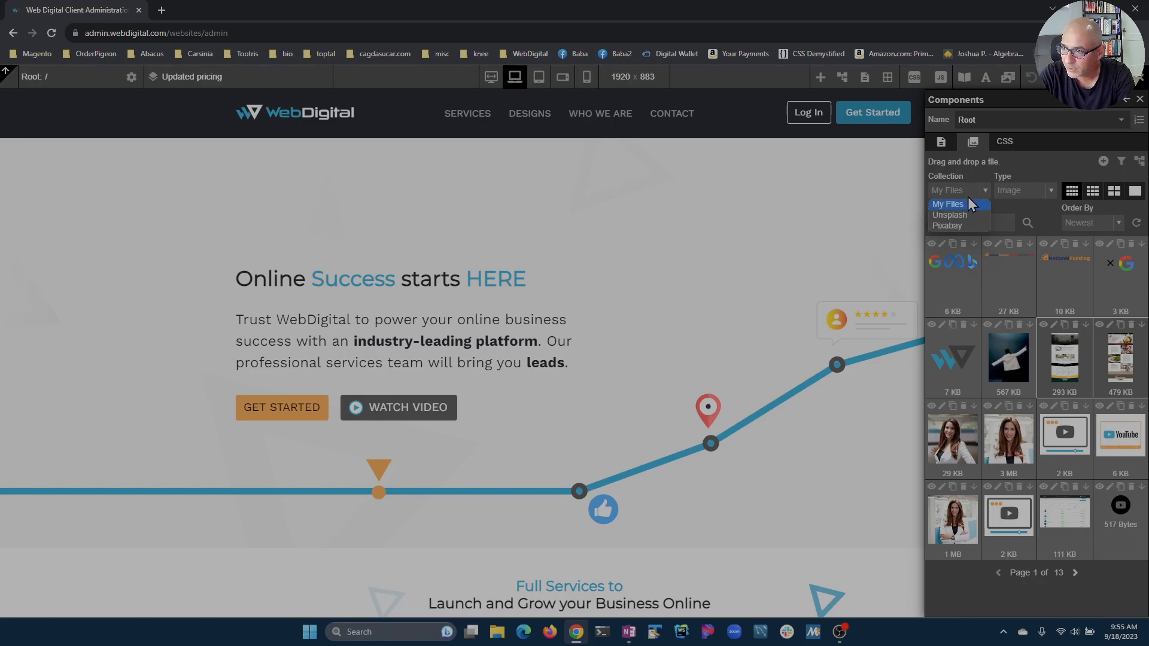
left_click(968, 192)
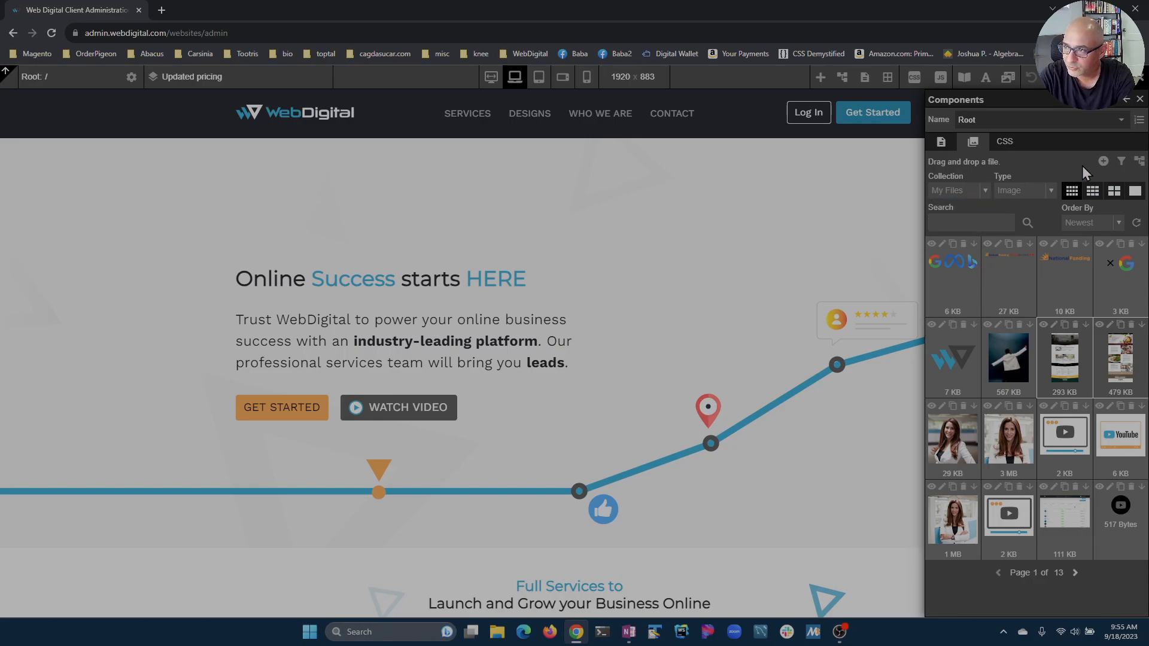
left_click(1103, 161)
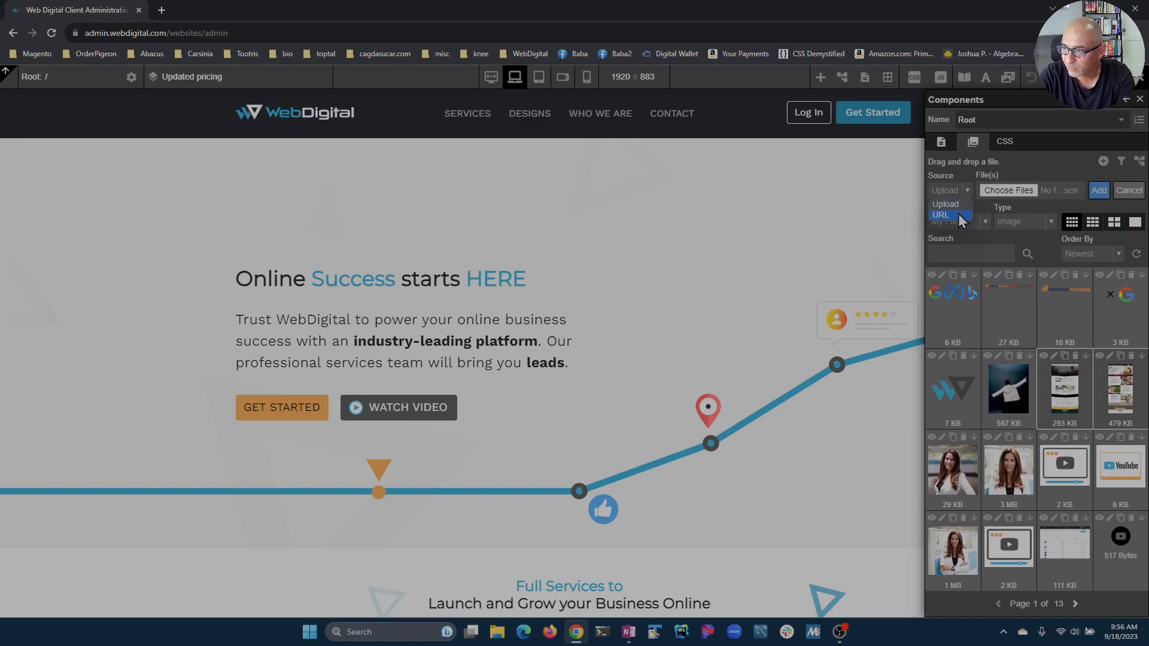
left_click(958, 215)
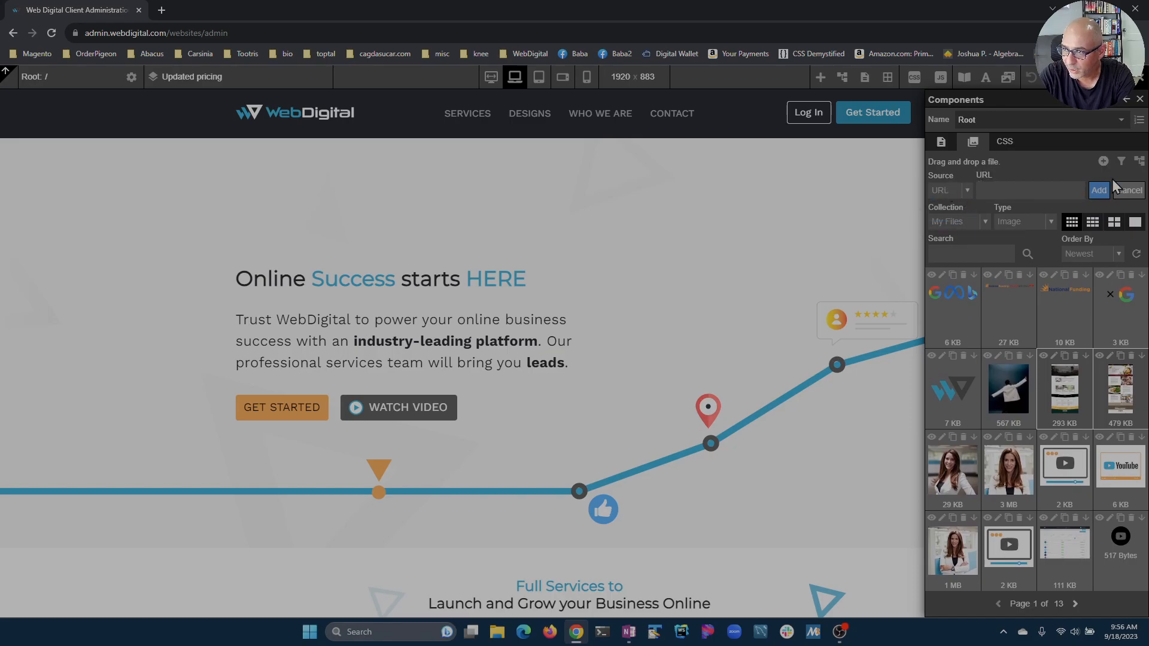
left_click(1130, 191)
Download the first Unsplash photo, the orange rock wall, at a width of 888 and view it in the image editor.
left_click(957, 191)
left_click(973, 217)
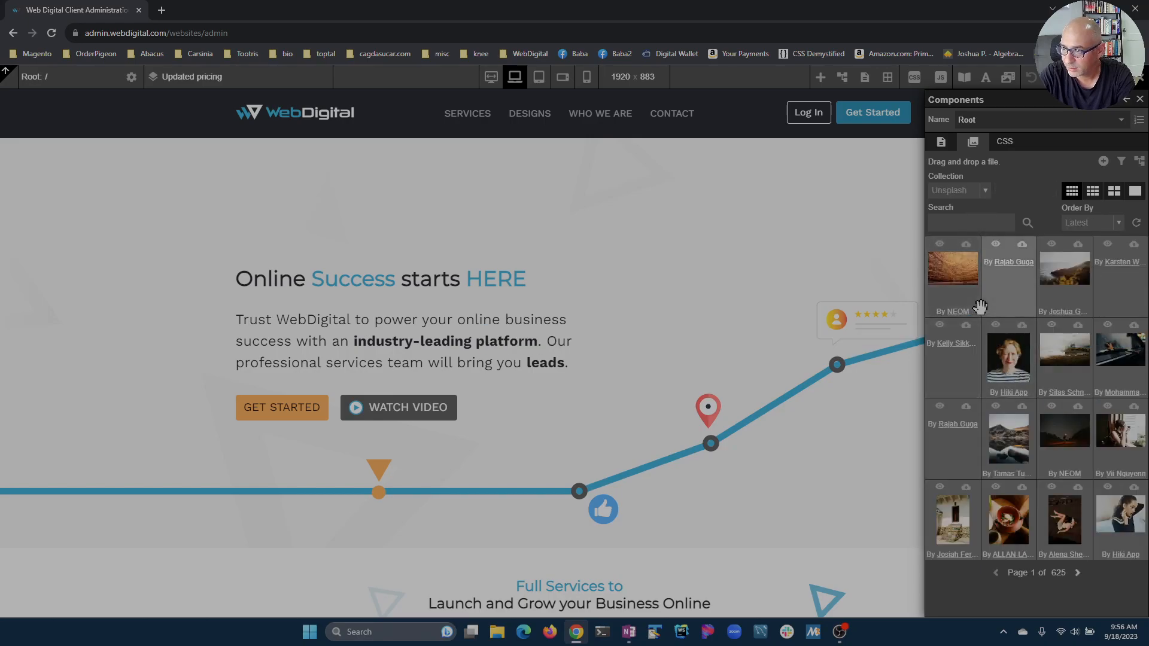
left_click(966, 246)
left_click_drag(536, 362, 524, 359)
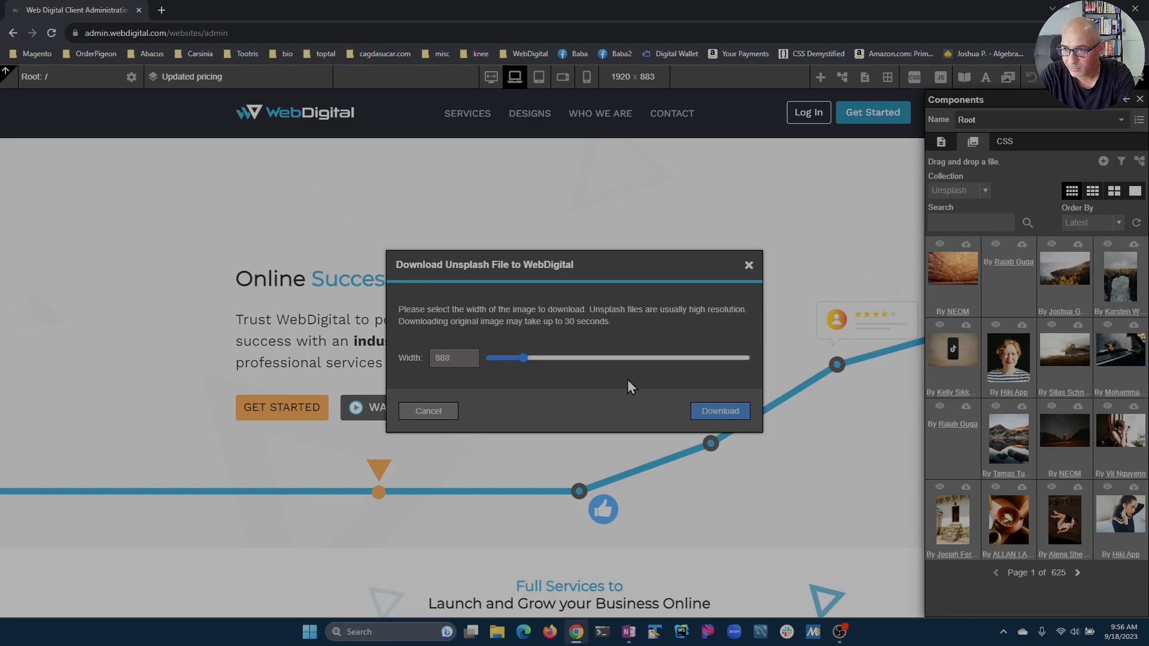
left_click(722, 411)
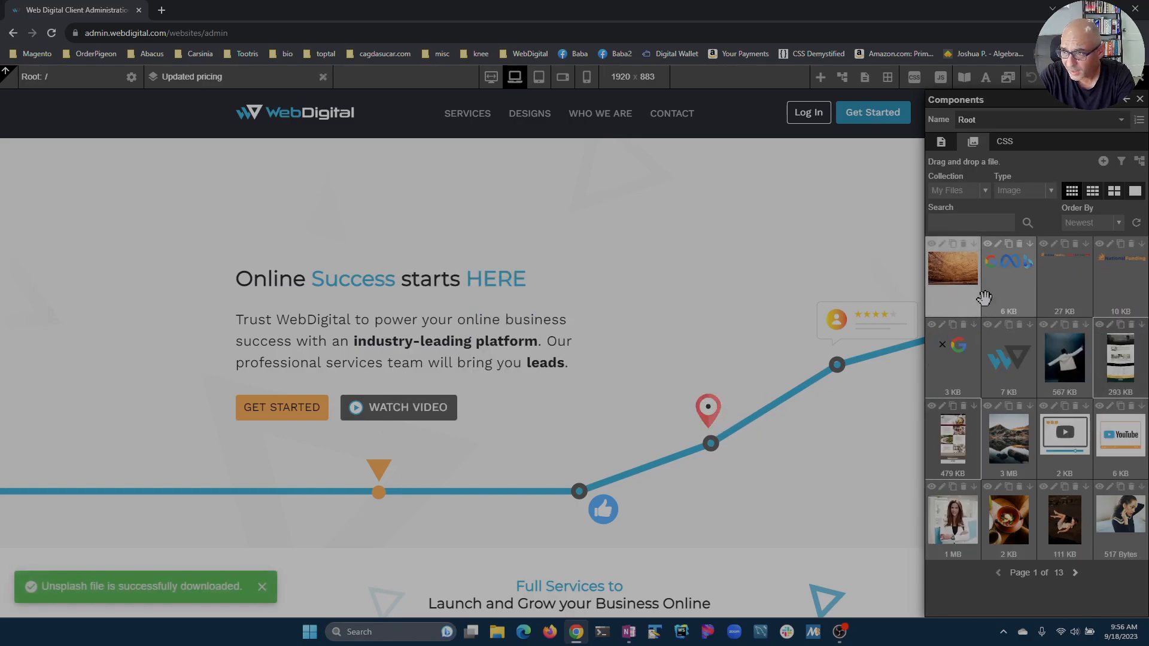
left_click(943, 245)
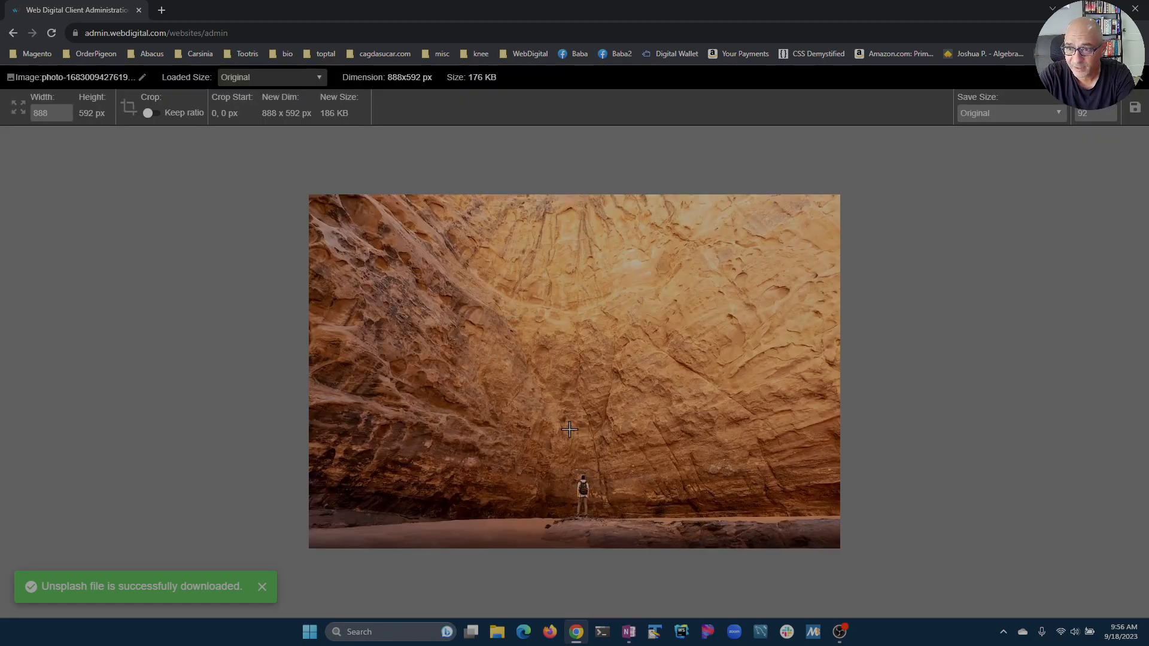
left_click(1139, 78)
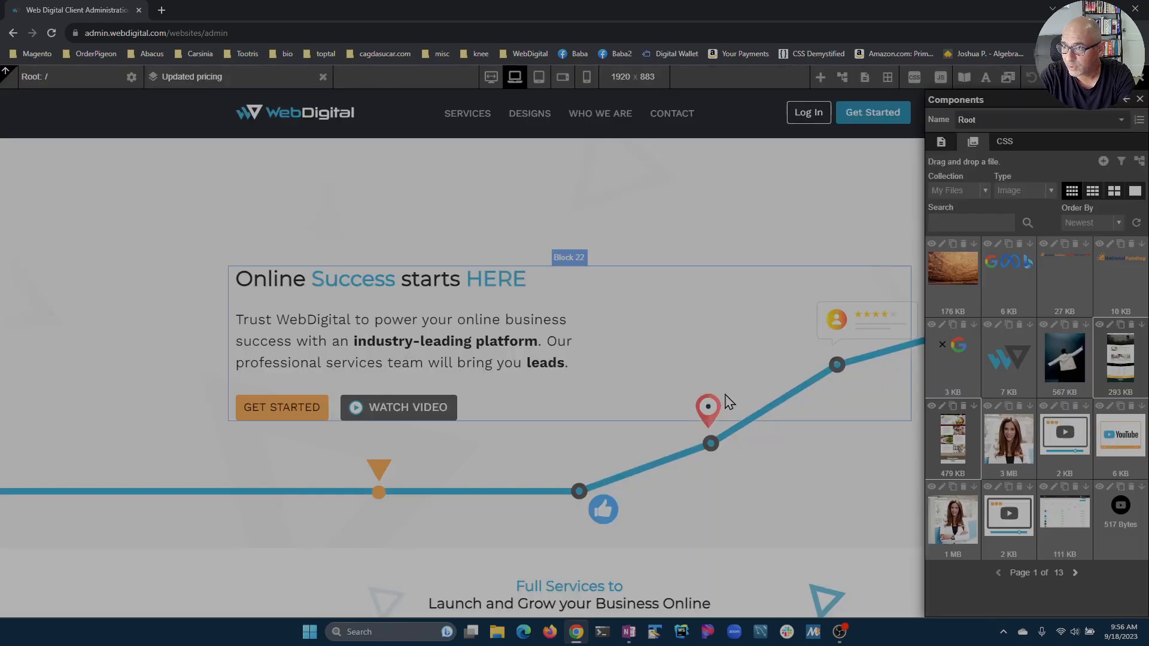
Browse the Pixabay collection by Video and by Image type.
left_click(974, 190)
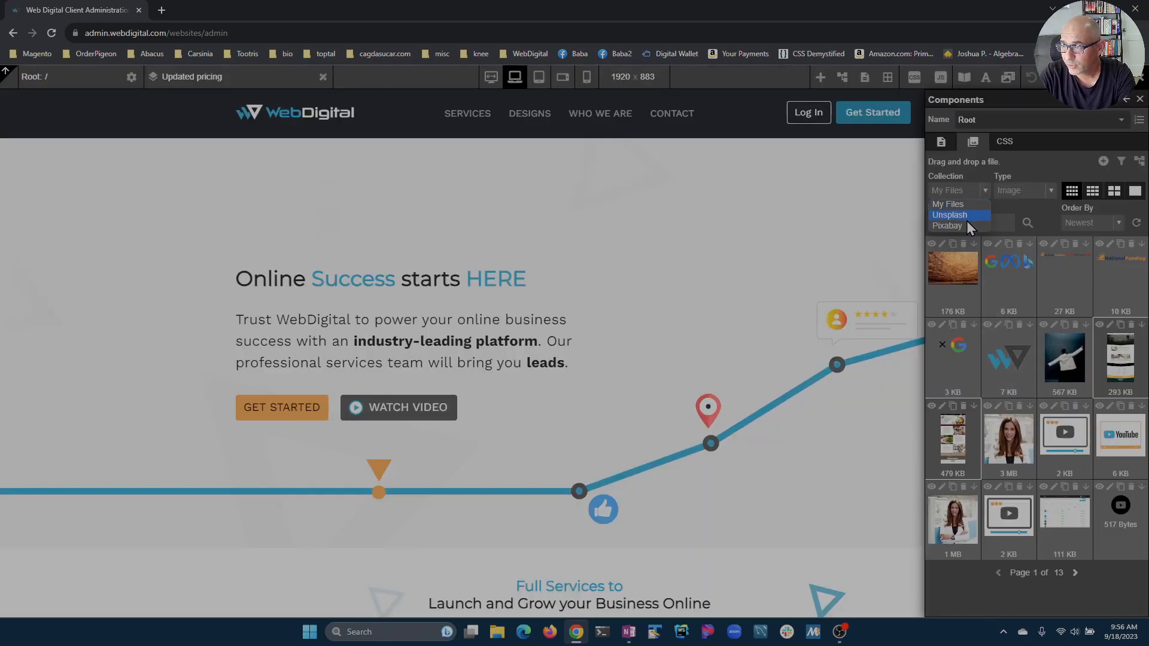
left_click(975, 203)
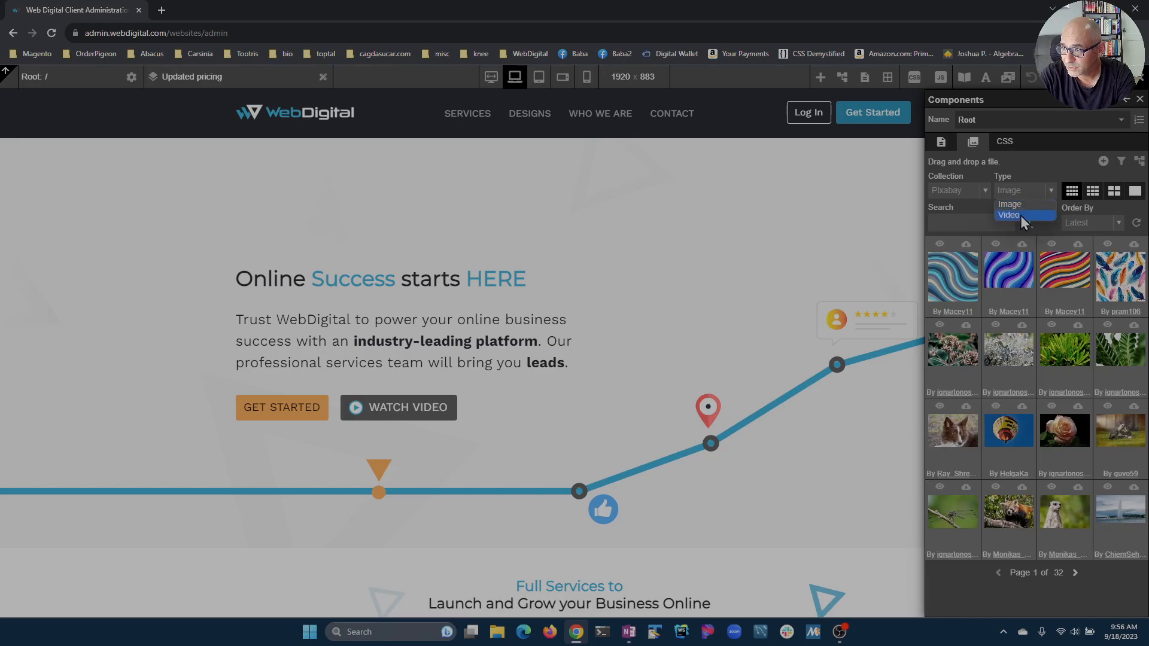
left_click(1021, 215)
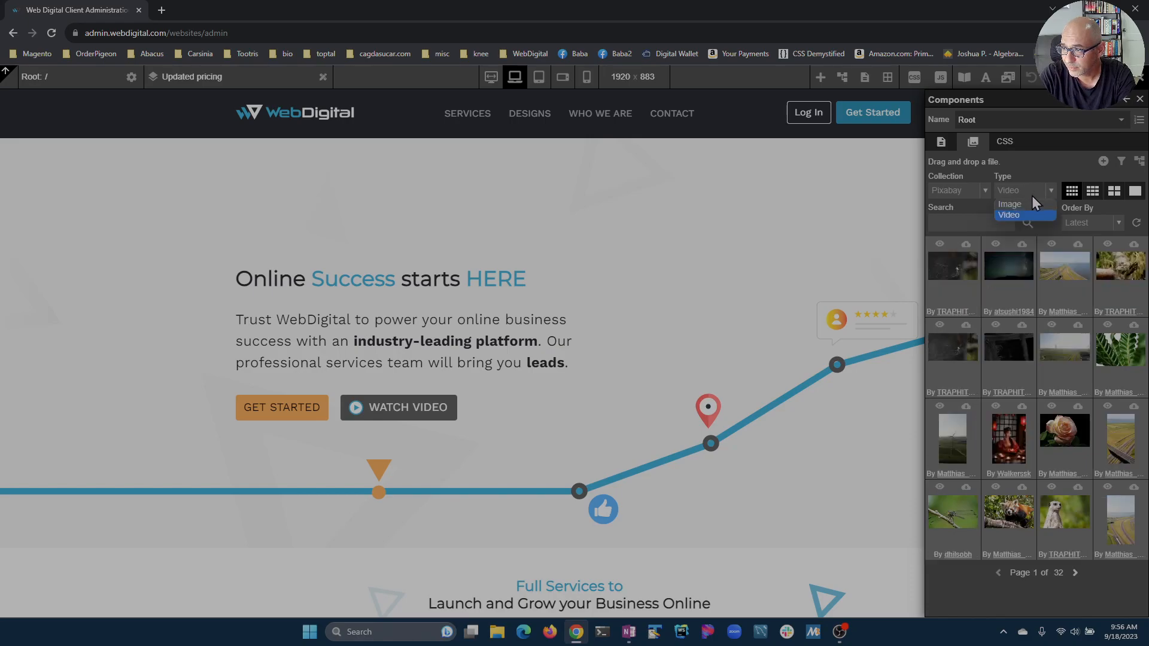
left_click(1025, 204)
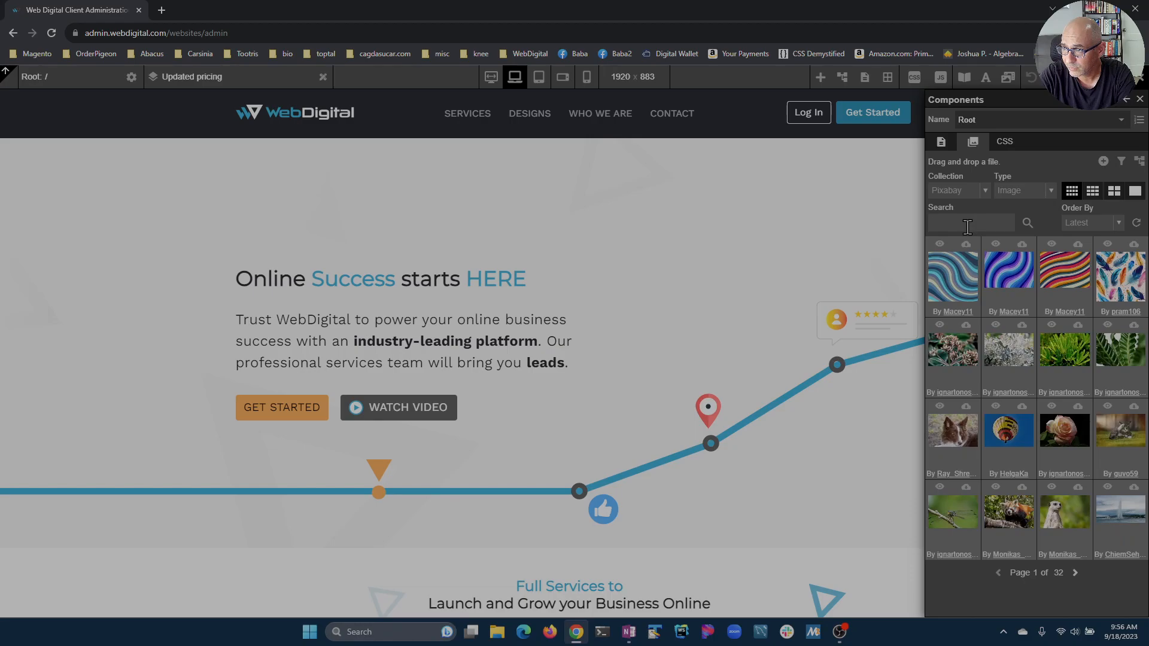
Search the Pixabay images for "svg" and clear the search.
left_click(968, 227)
type("svg")
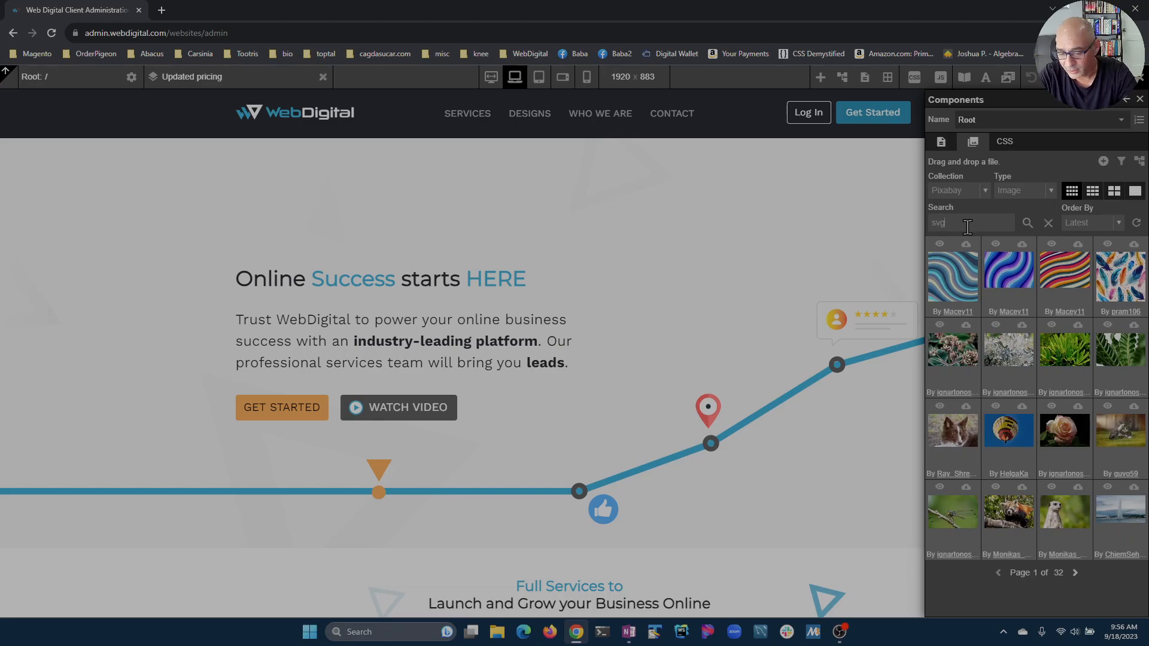
left_click(1028, 224)
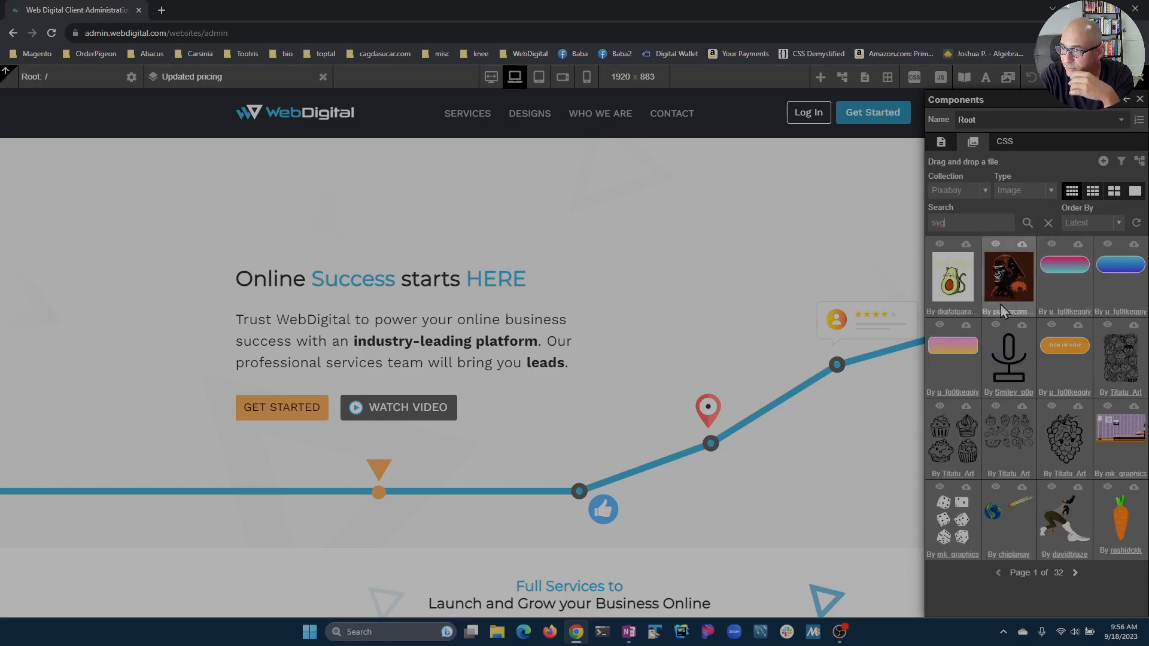
left_click(1048, 224)
Browse My Files by the Video, SVG and Document types, ending on the Image type.
left_click(981, 192)
left_click(968, 204)
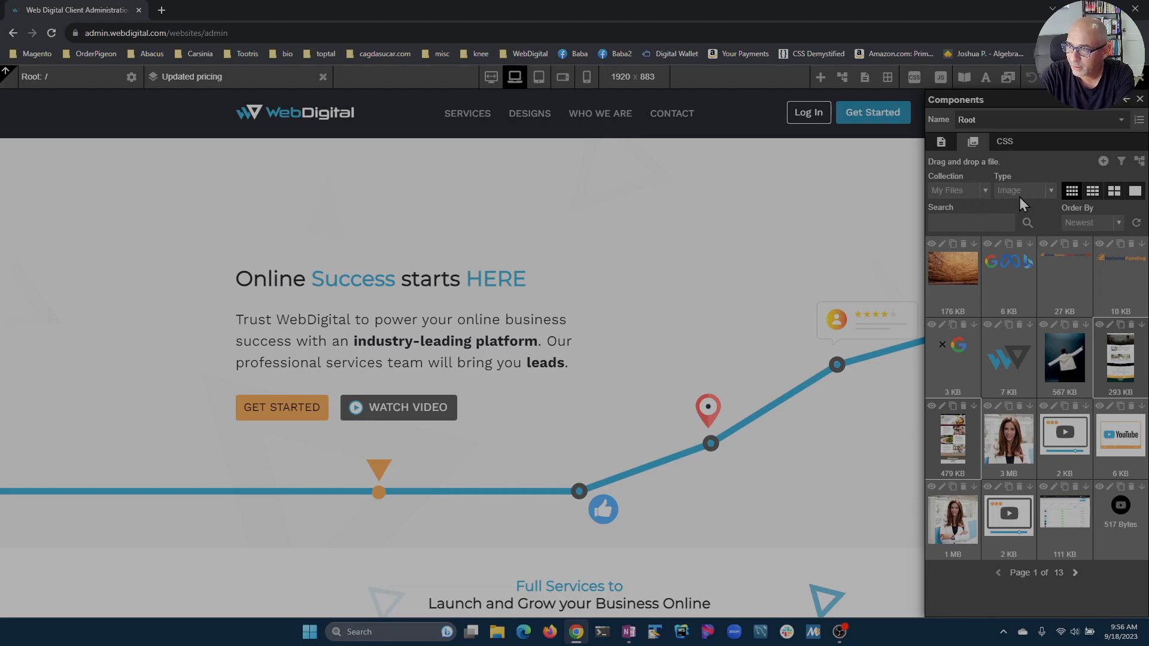
left_click(1047, 192)
left_click(1043, 212)
left_click(1039, 197)
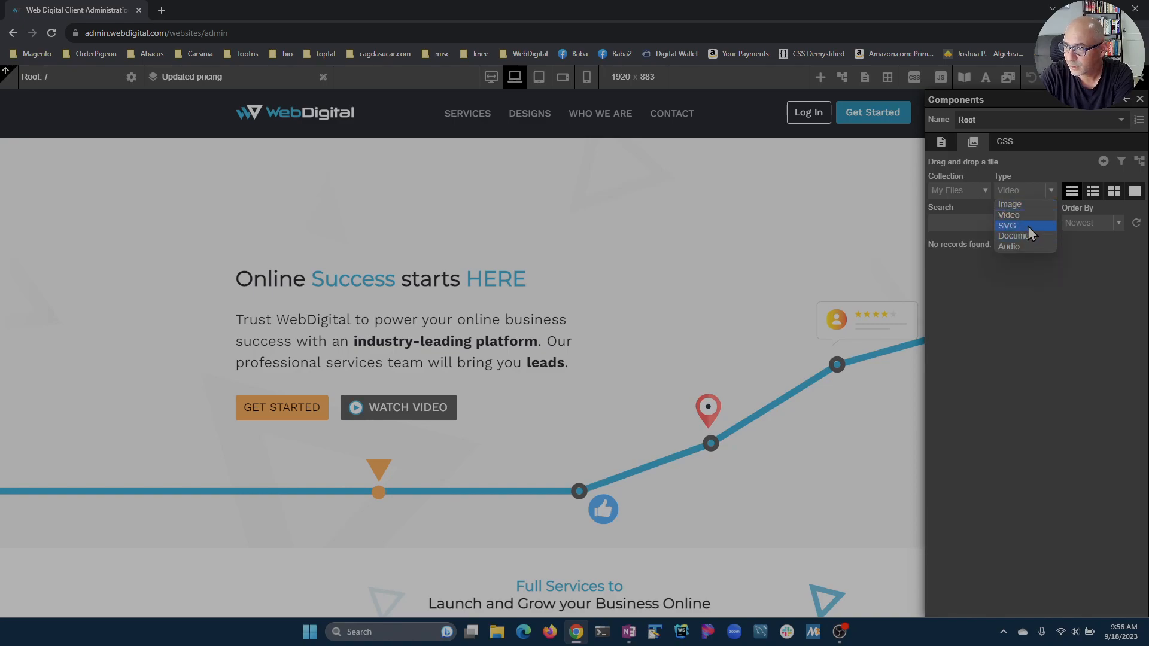
left_click(1028, 226)
left_click(1026, 188)
left_click(1026, 235)
left_click(1029, 186)
left_click(1026, 187)
left_click(1026, 206)
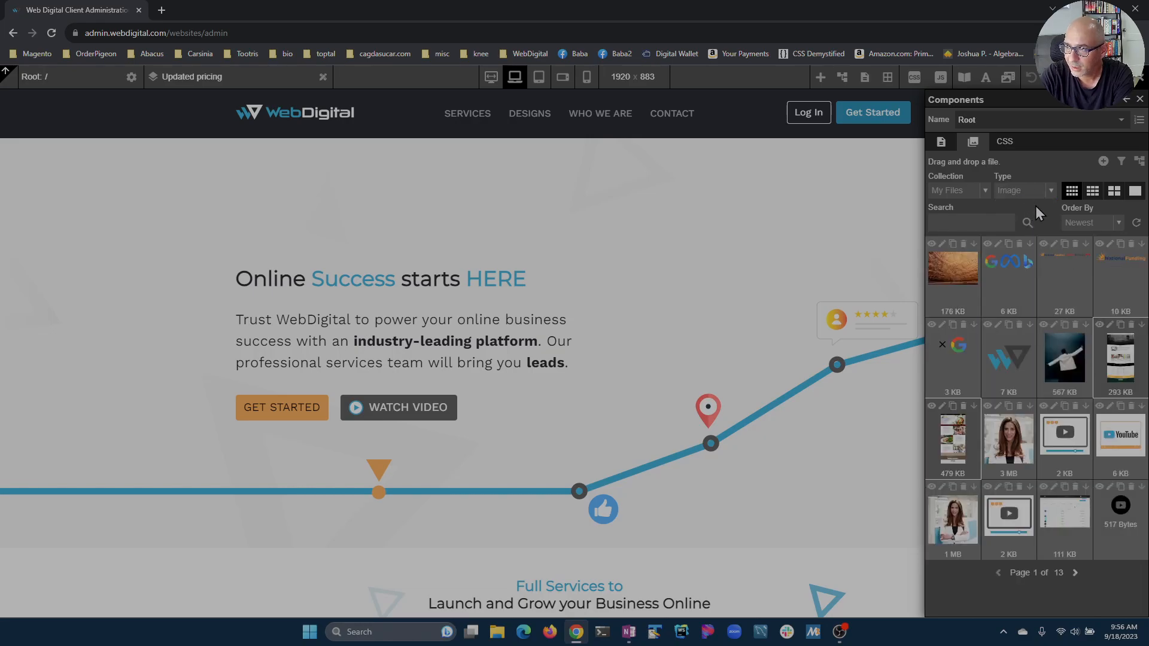
Preview the file list in larger thumbnail layouts, including one file per row, and return to the four-column layout.
left_click(1093, 193)
left_click(1135, 190)
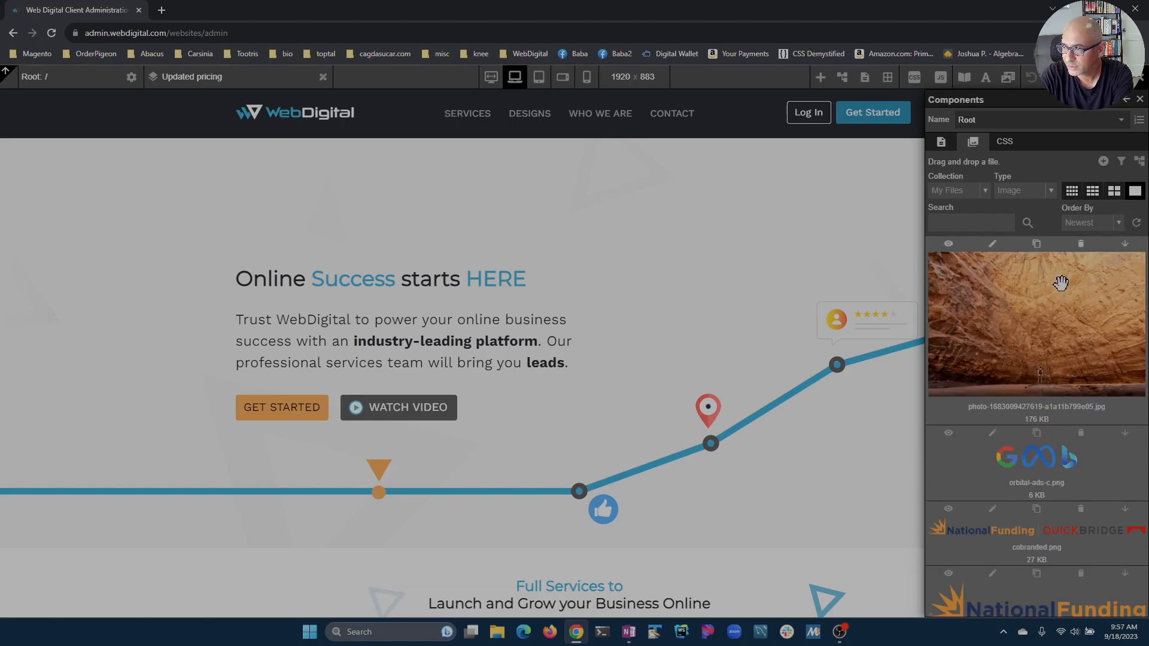
scroll(1085, 256, "down", 15)
scroll(1060, 383, "up", 15)
left_click(1072, 190)
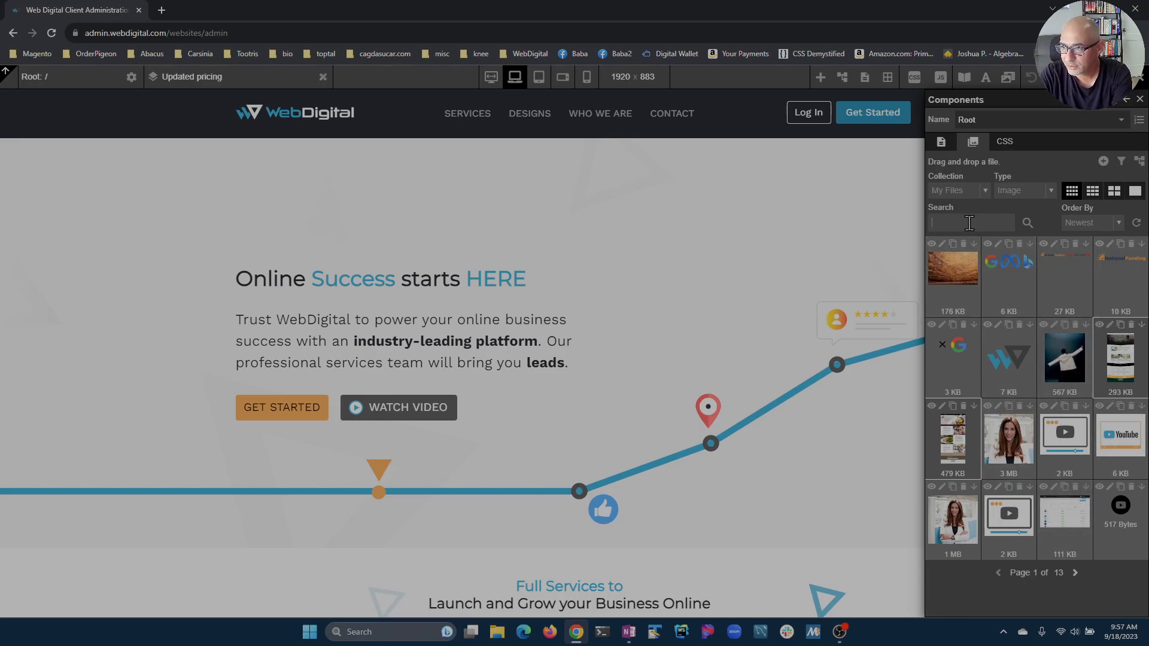
Search the images in My Files for "orbital".
left_click(1027, 227)
left_click(1049, 225)
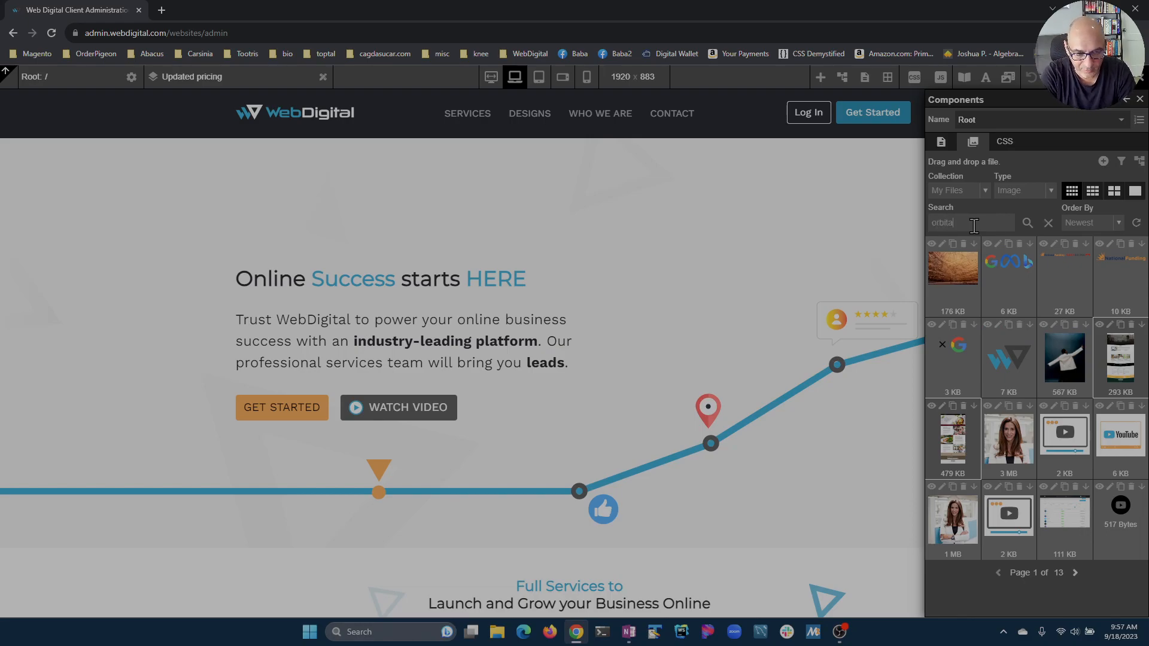
key("Return")
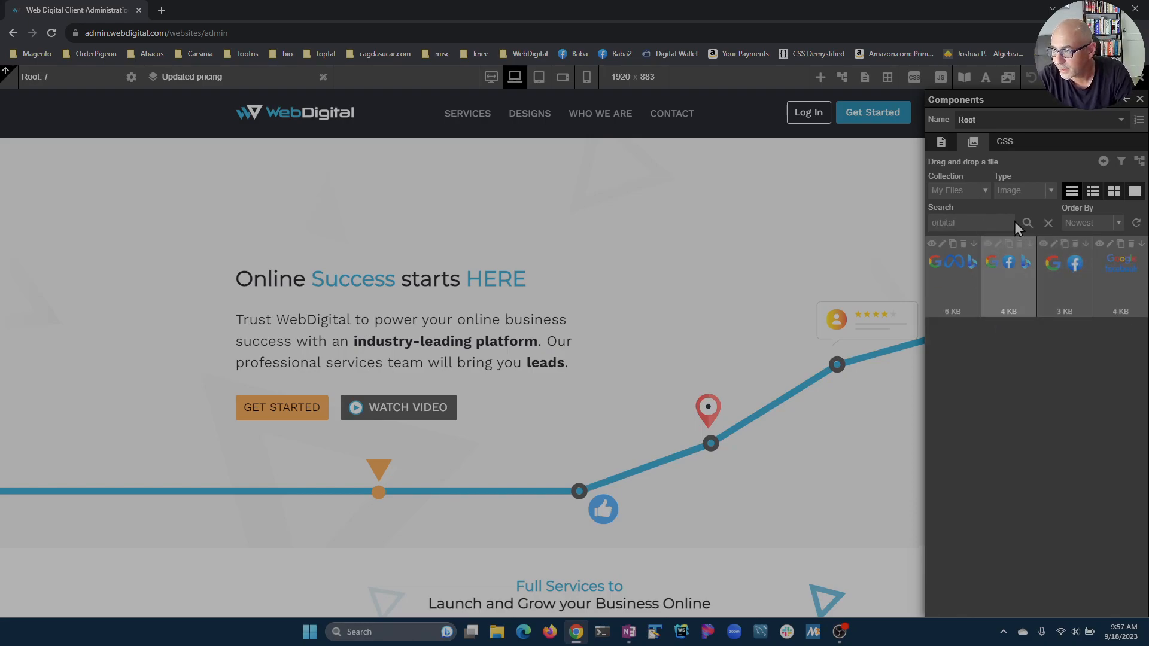
Clear the "orbital" search and browse the sort orders available for the files, keeping Newest.
left_click(1049, 225)
left_click(1105, 228)
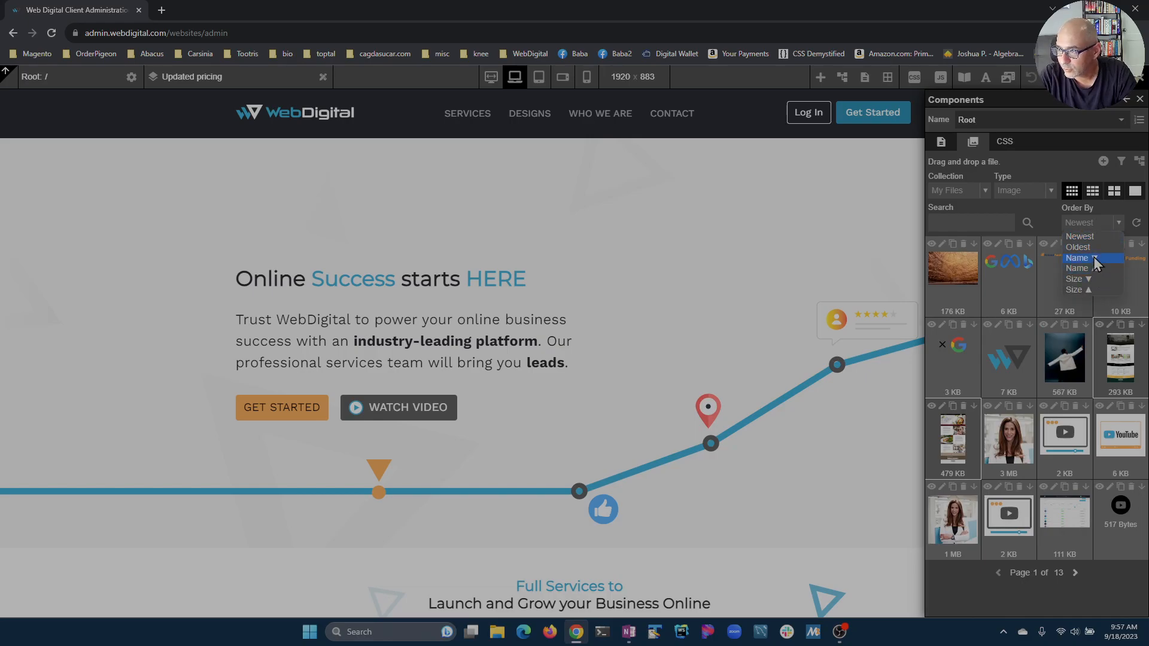
left_click(1098, 220)
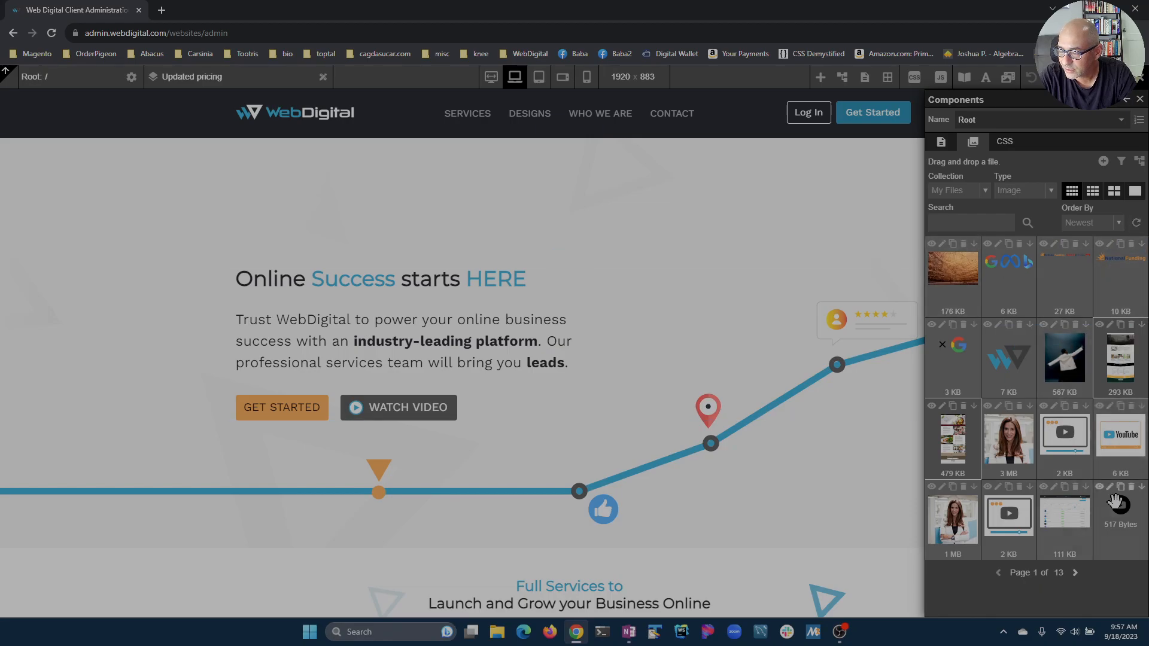
View the canyon photo at full size and inspect its file properties in the image editor without changing them.
left_click(933, 245)
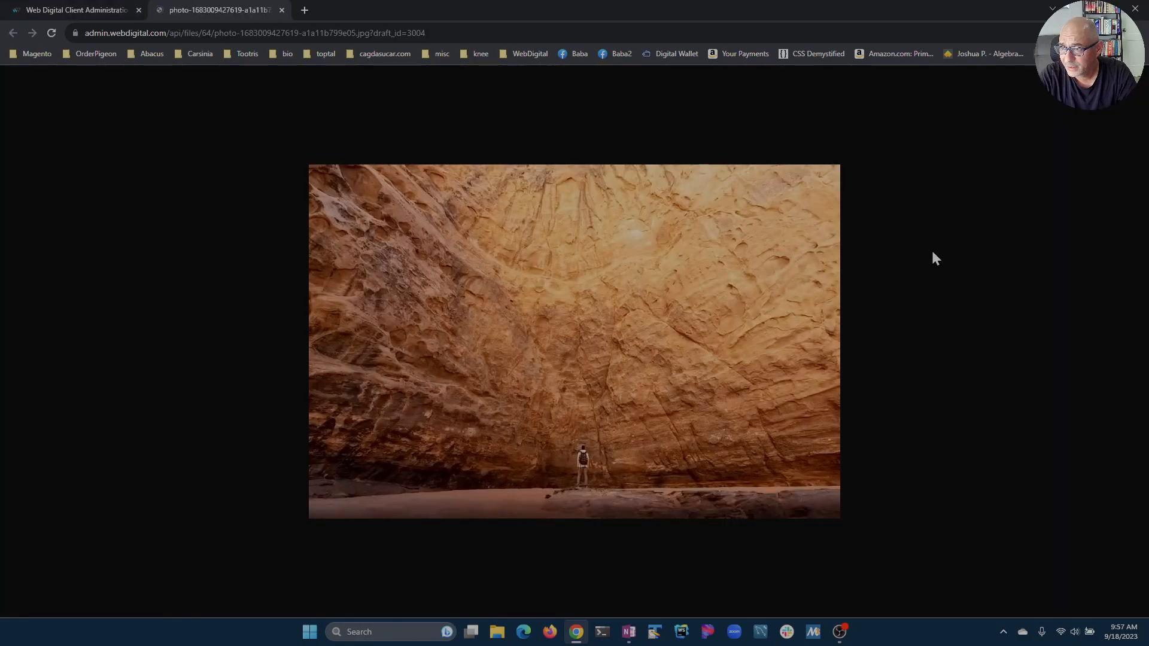
left_click(282, 11)
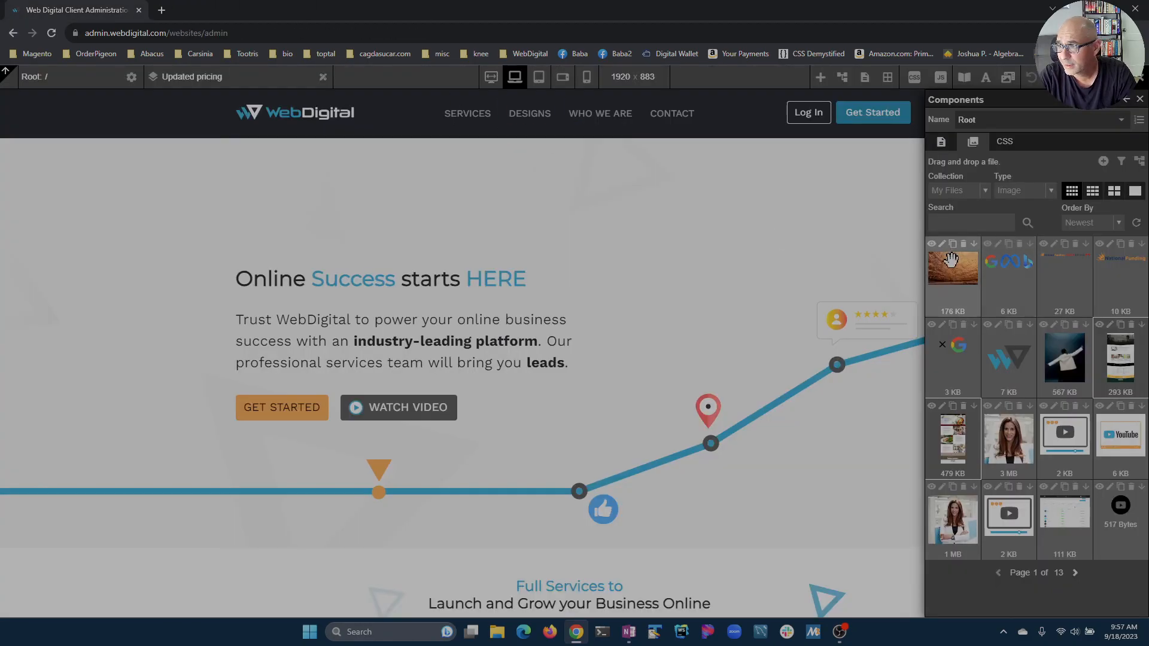
left_click(942, 246)
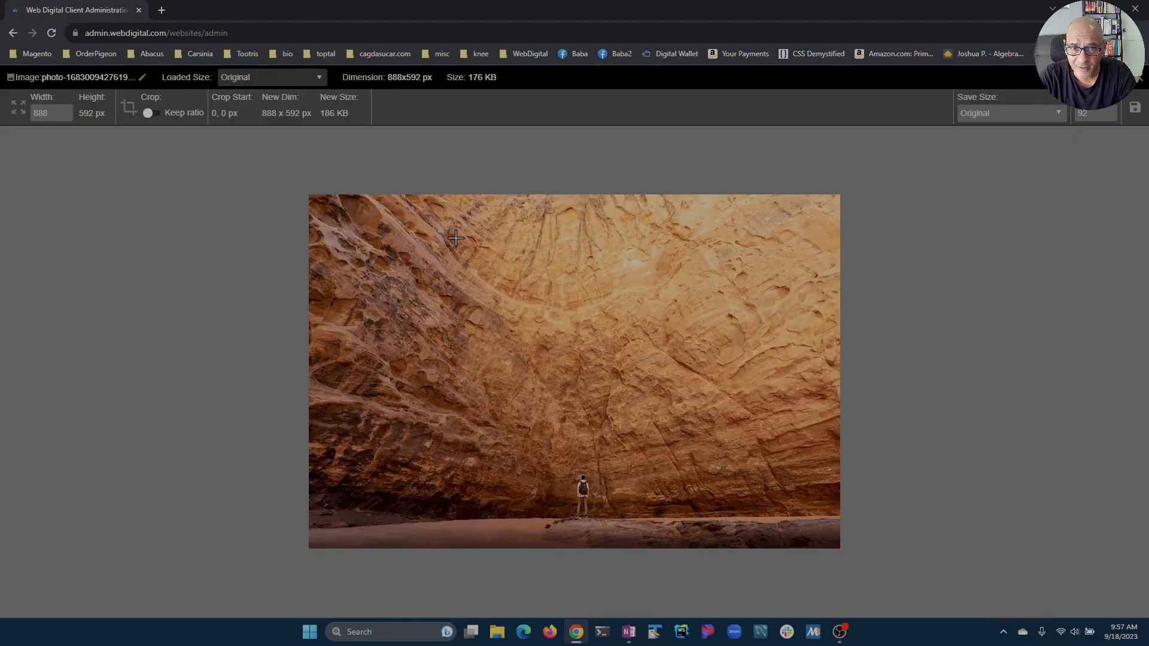
left_click(142, 80)
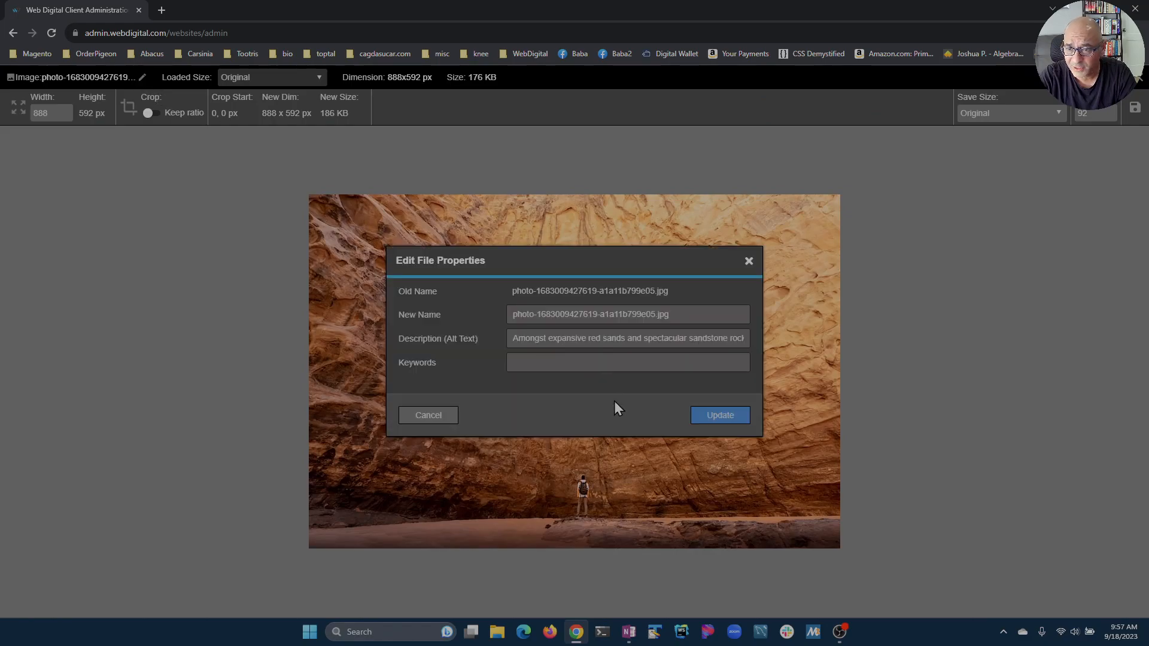
left_click(429, 415)
Load the canyon photo in the Small (max width: 480px) size and switch back to the Original size.
left_click(279, 77)
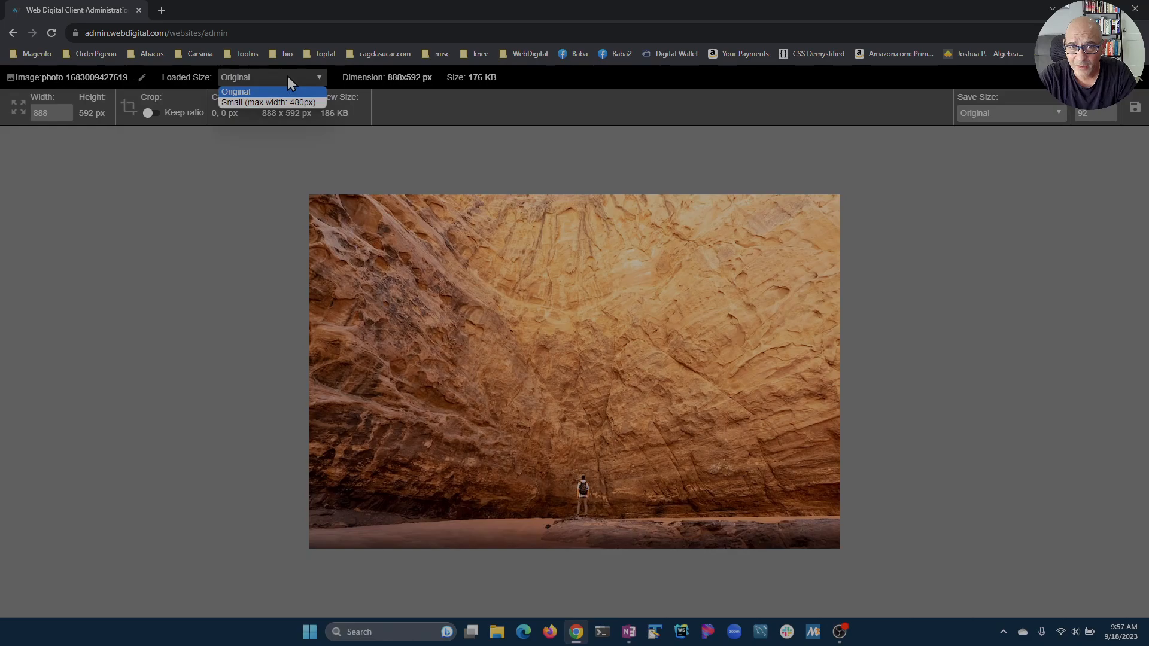
left_click(285, 100)
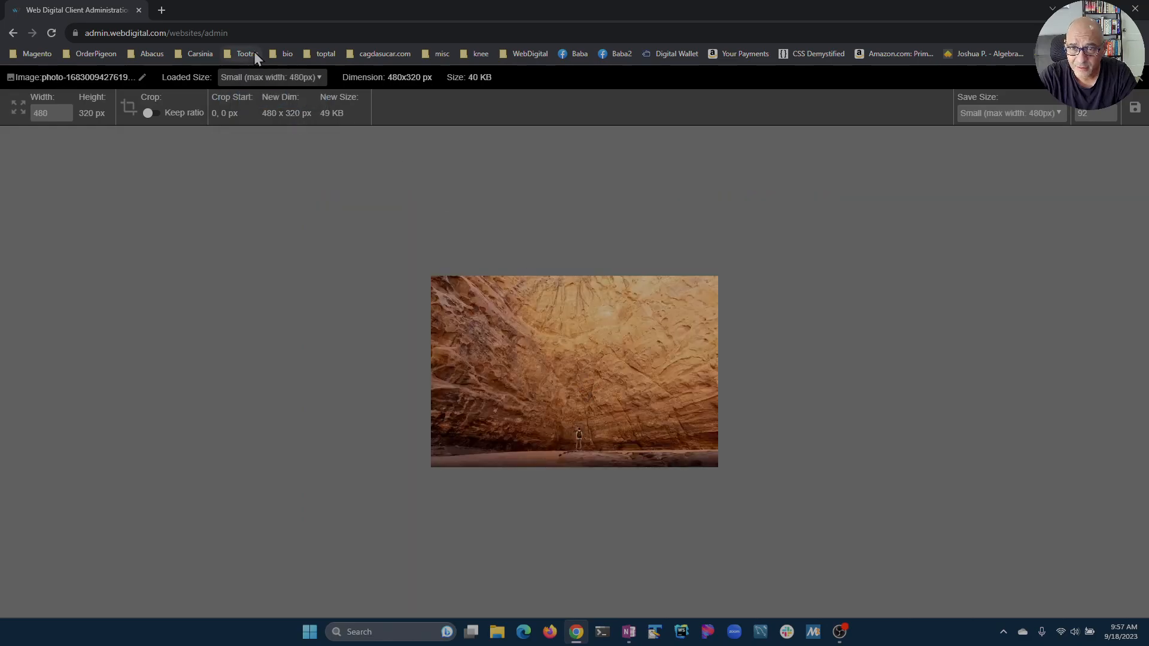
left_click(277, 84)
left_click(277, 90)
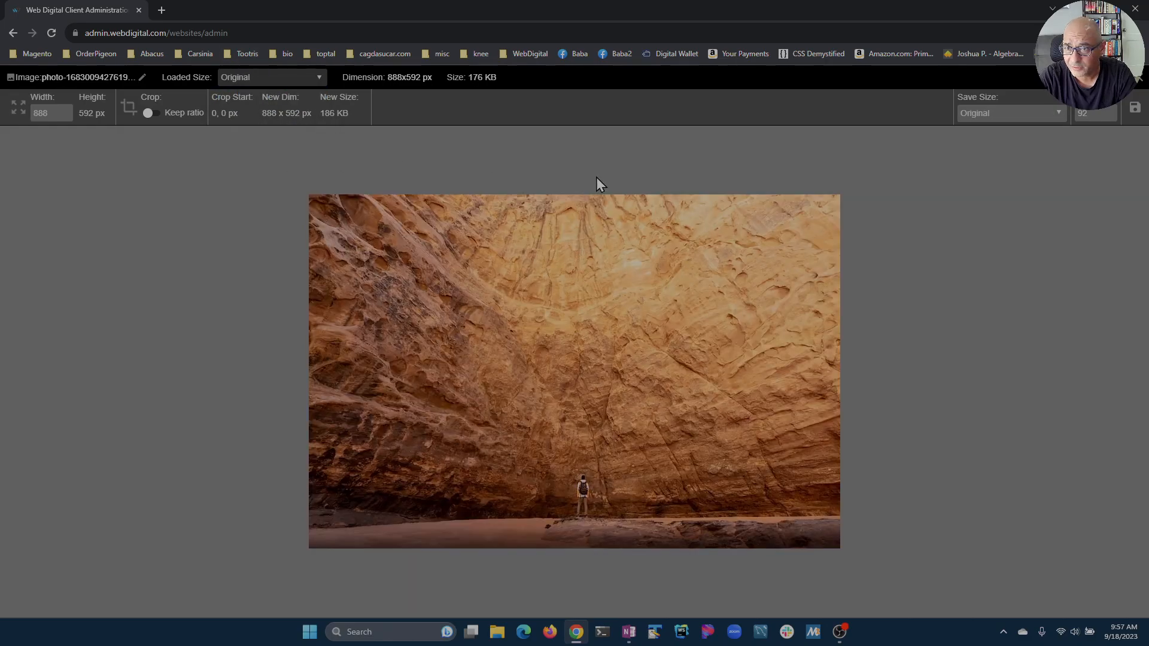
Try resizing the canyon photo to 857 px wide and cropping about 416 x 435 px, and close the editor without saving.
left_click(66, 116)
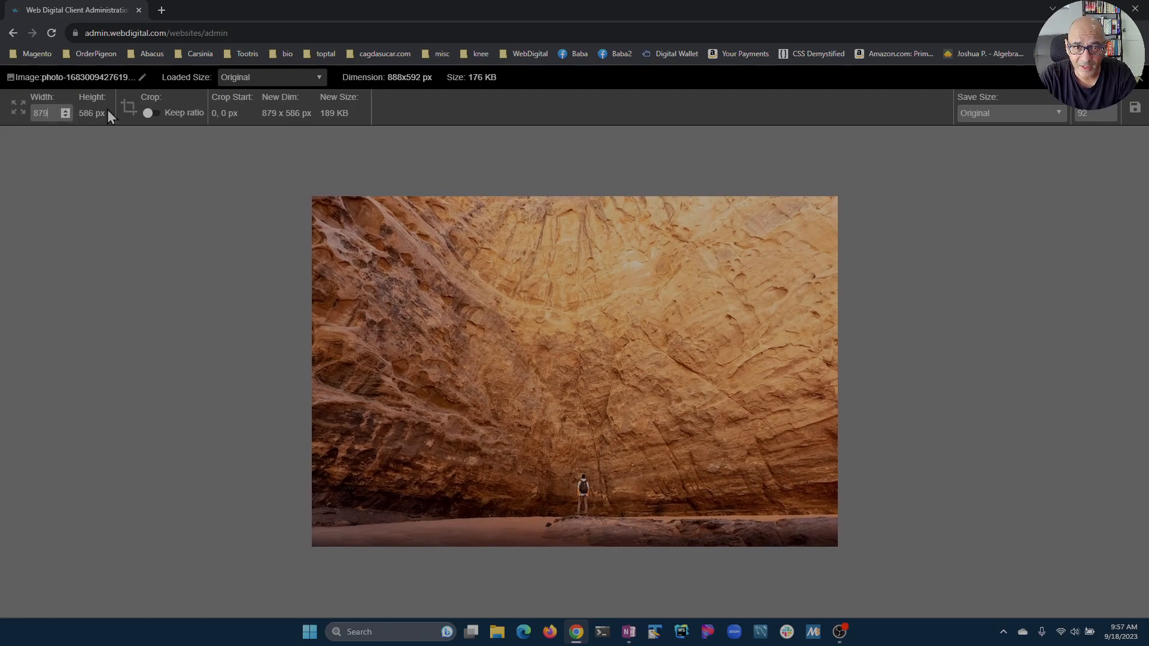
left_click(64, 115)
left_click_drag(464, 262, 712, 522)
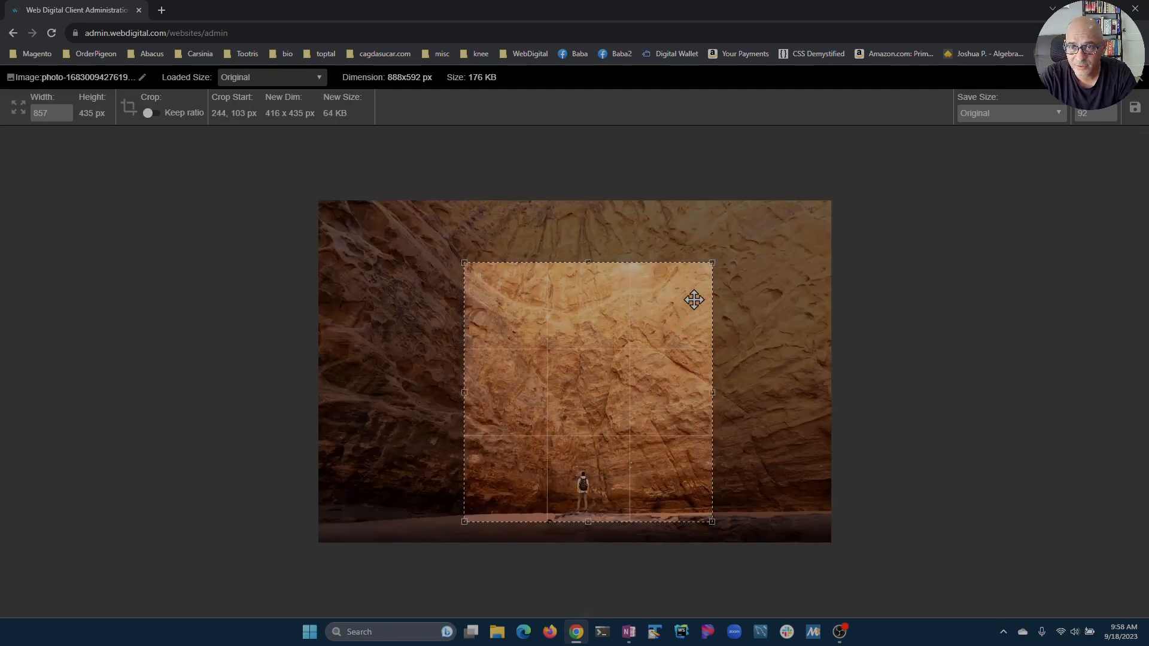
left_click(771, 259)
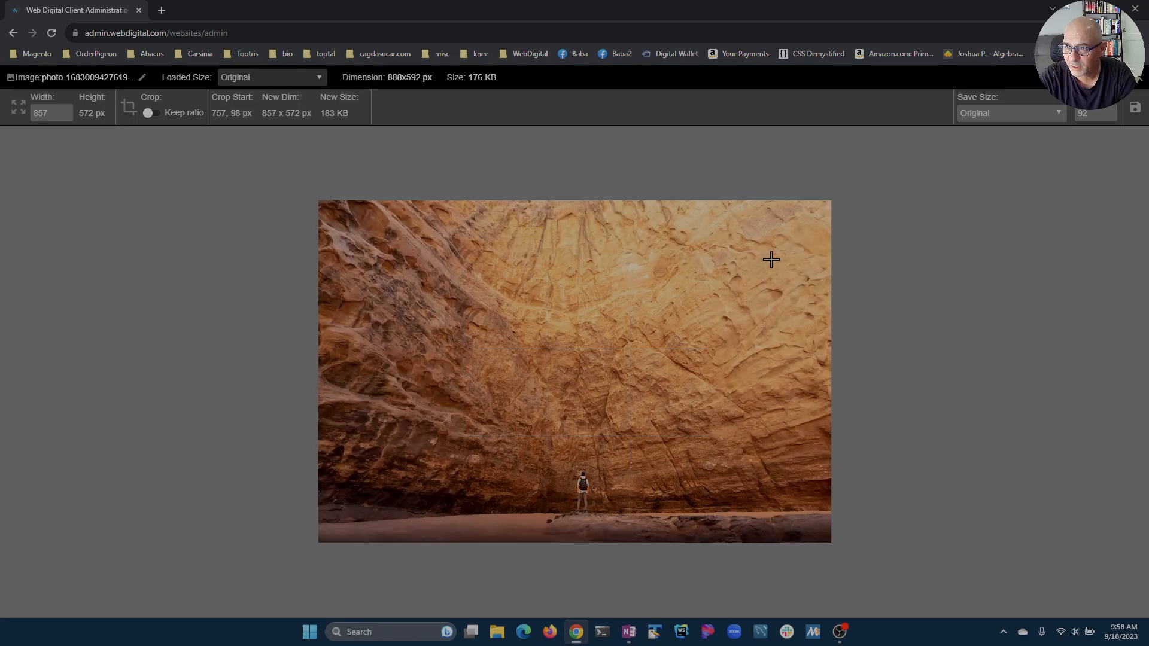
left_click(1140, 83)
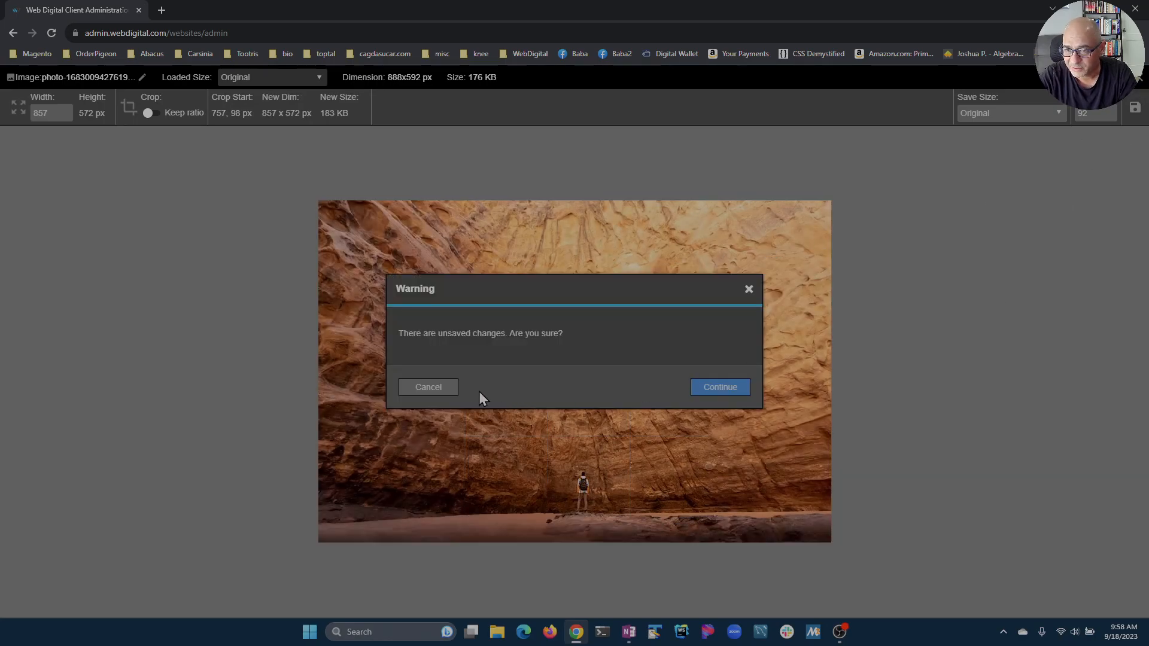
left_click(435, 398)
left_click(849, 314)
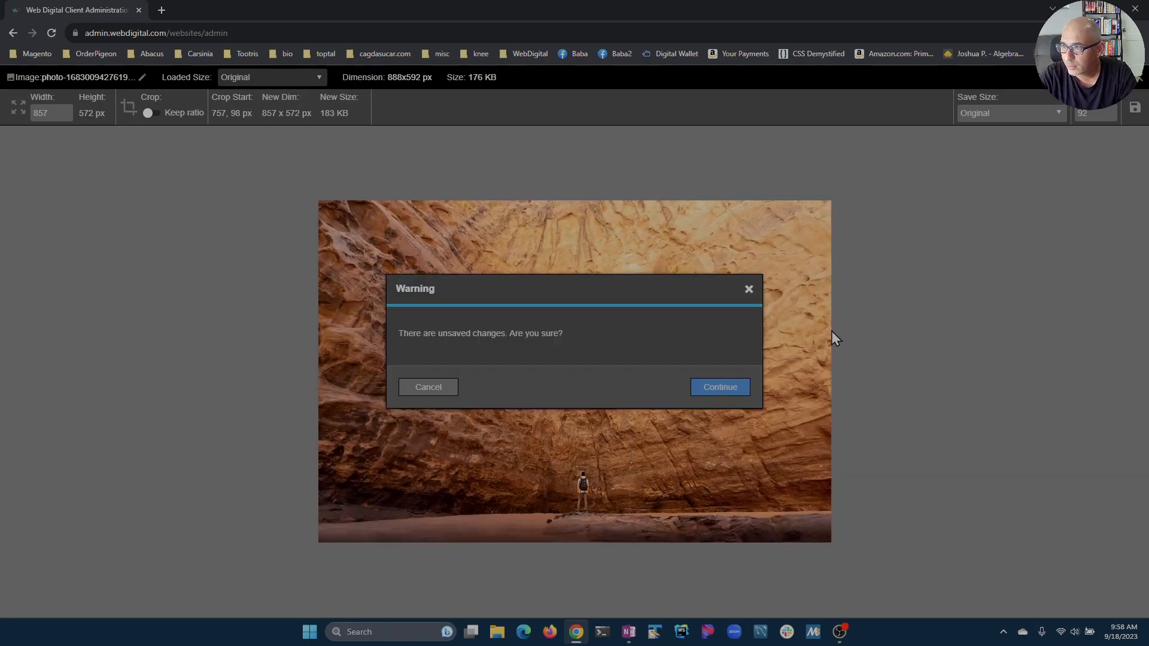
left_click(734, 390)
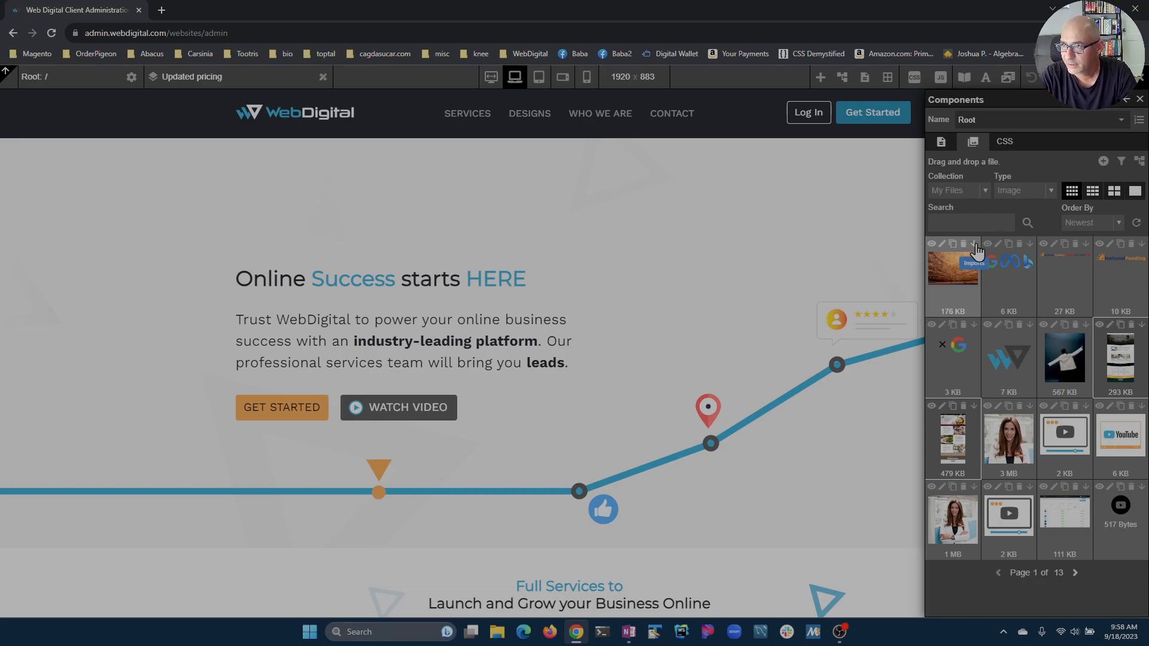
Filter the image files to those of the Root component and show all files again.
left_click(1122, 162)
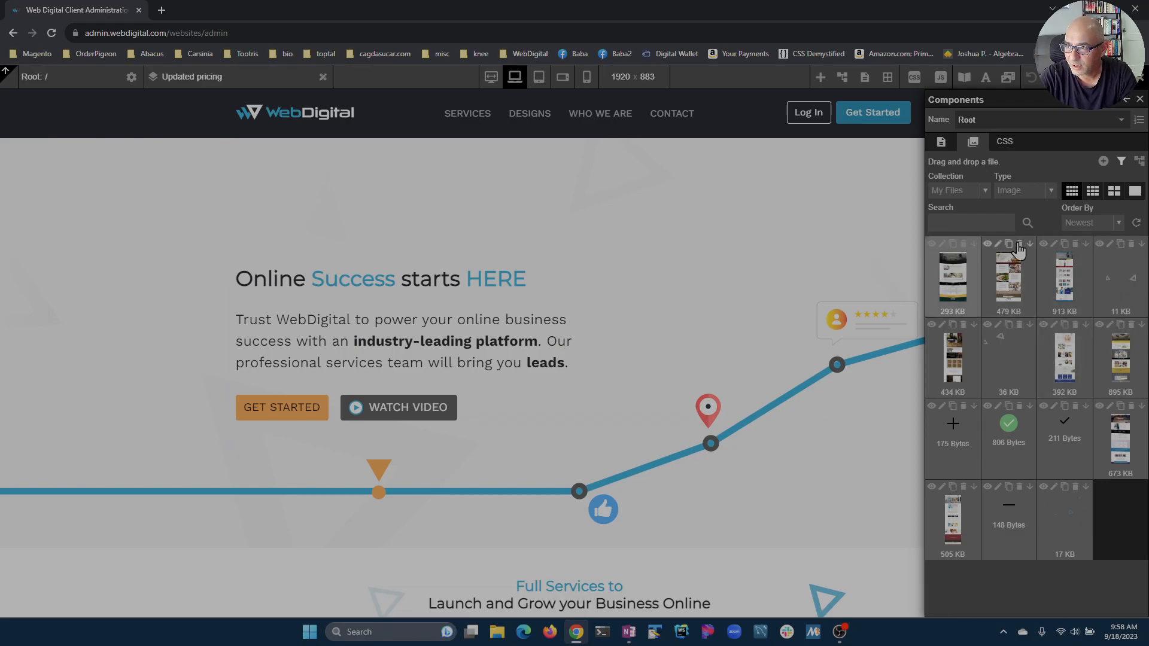
left_click(1122, 162)
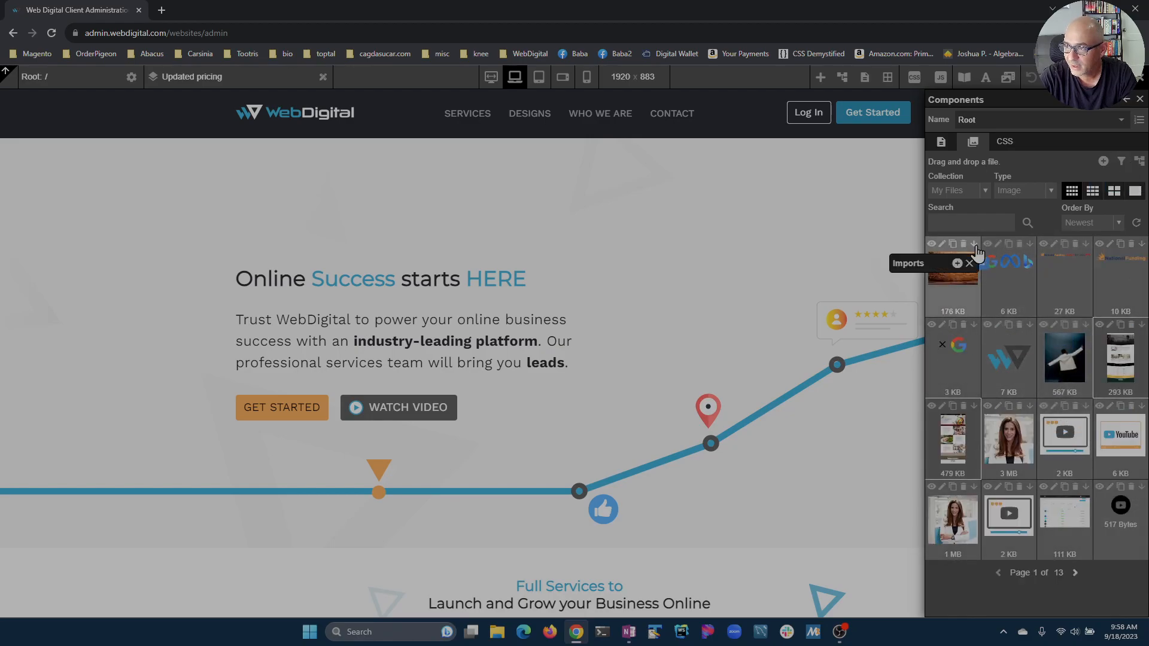
List the components that import the Google, Meta and Bing logo image and open the Get Started component.
left_click(1030, 245)
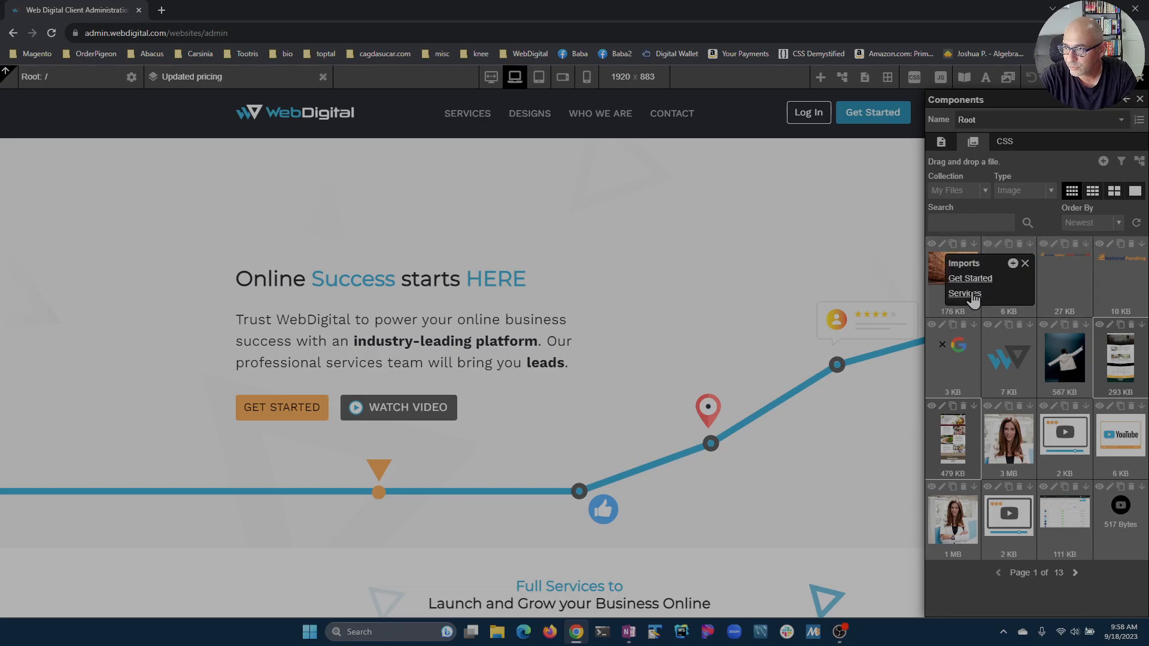
left_click(973, 279)
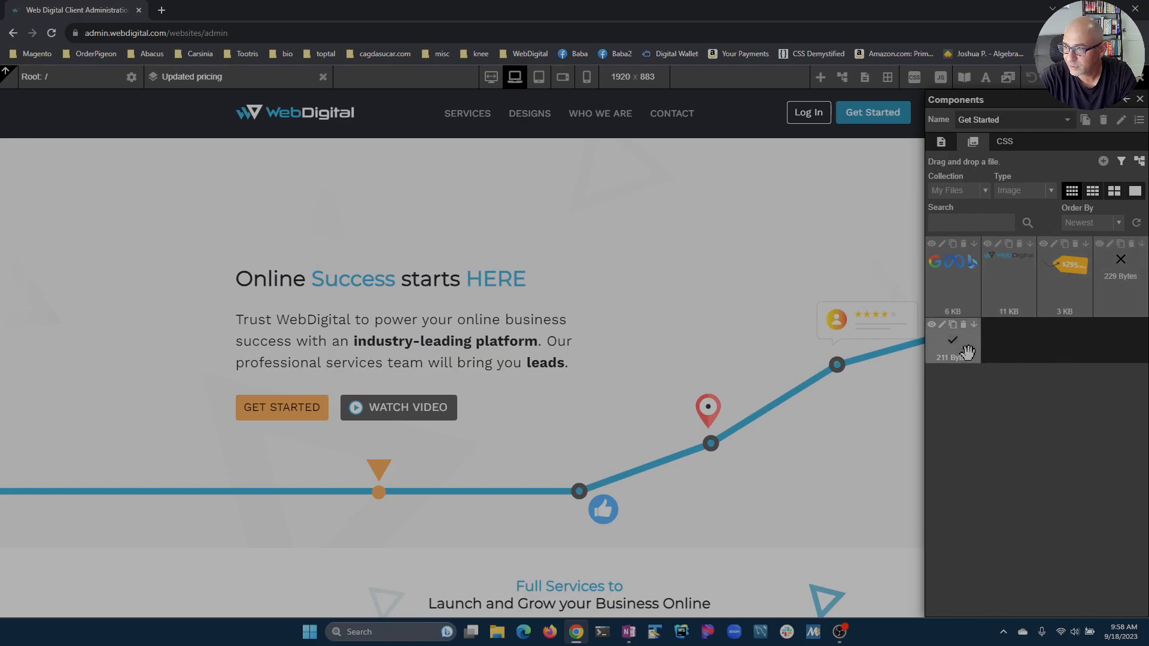
left_click(1085, 120)
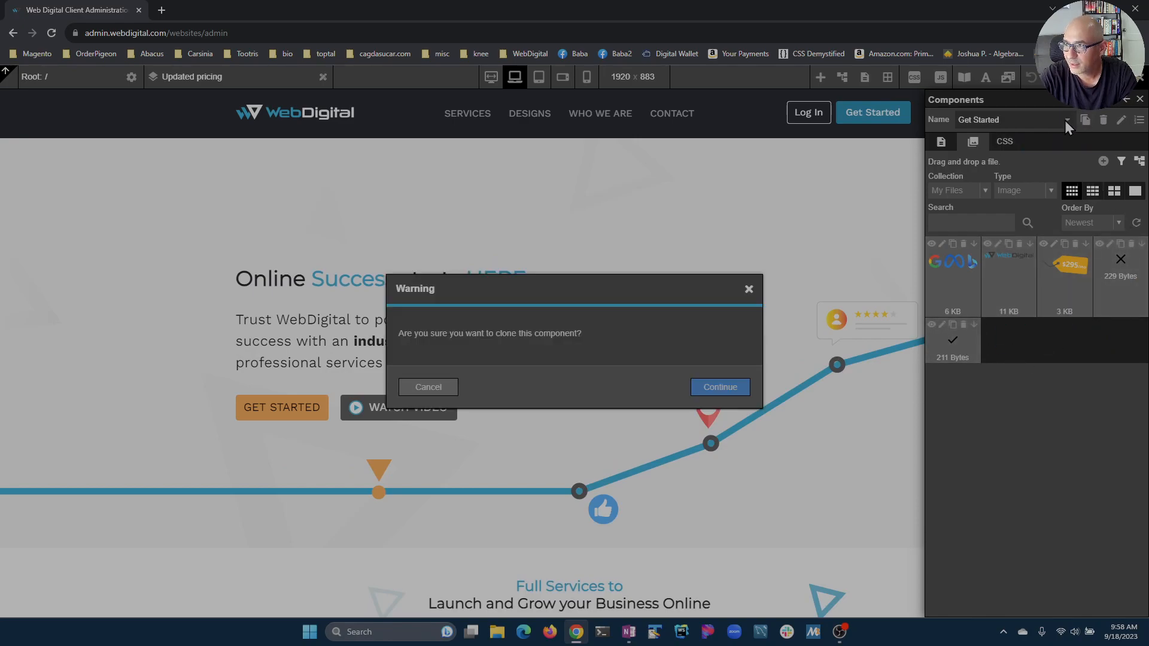
left_click(429, 388)
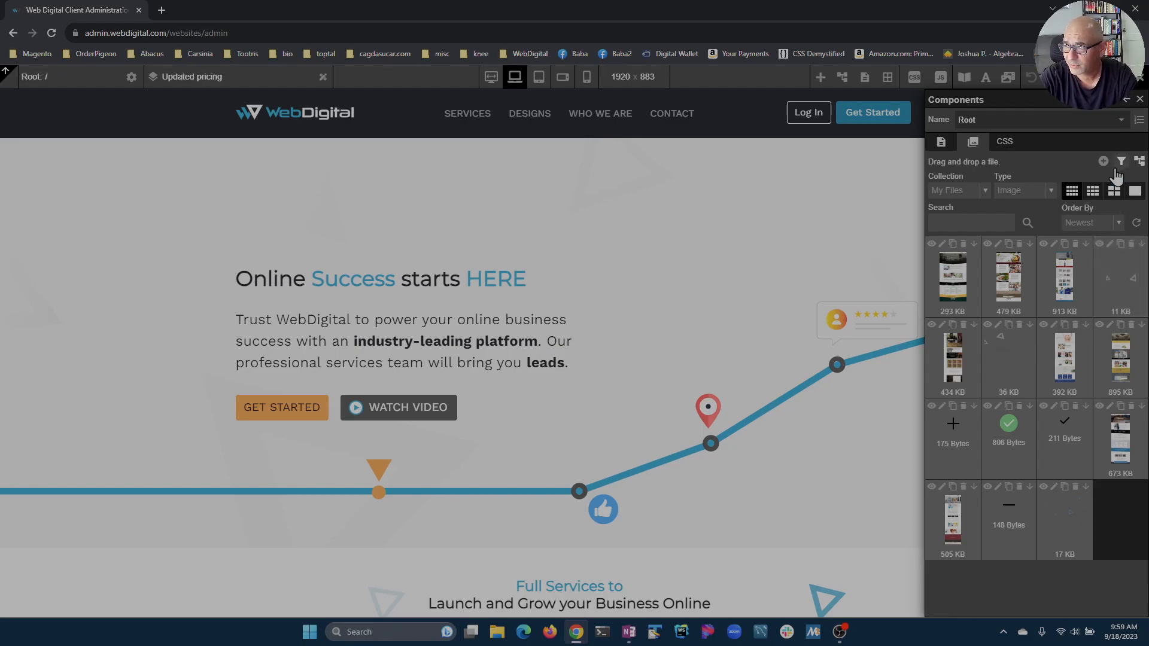
Upload a living room photo from the House pictures folder into the Root component and check it in the image editor.
left_click(1103, 161)
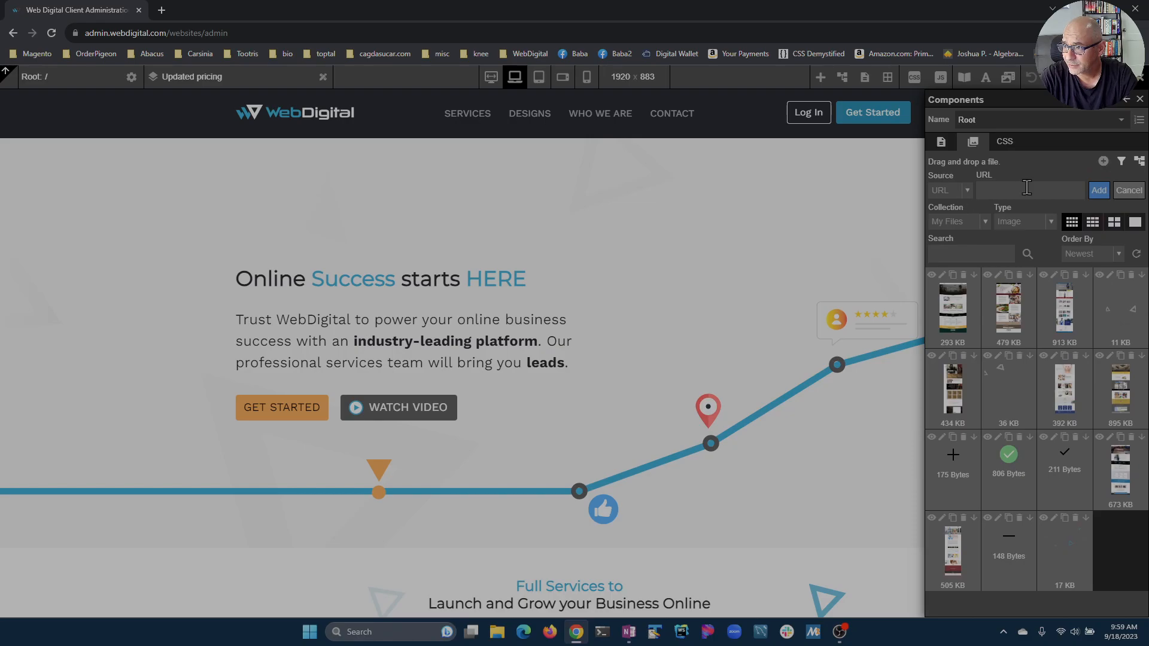
left_click(947, 196)
left_click(956, 214)
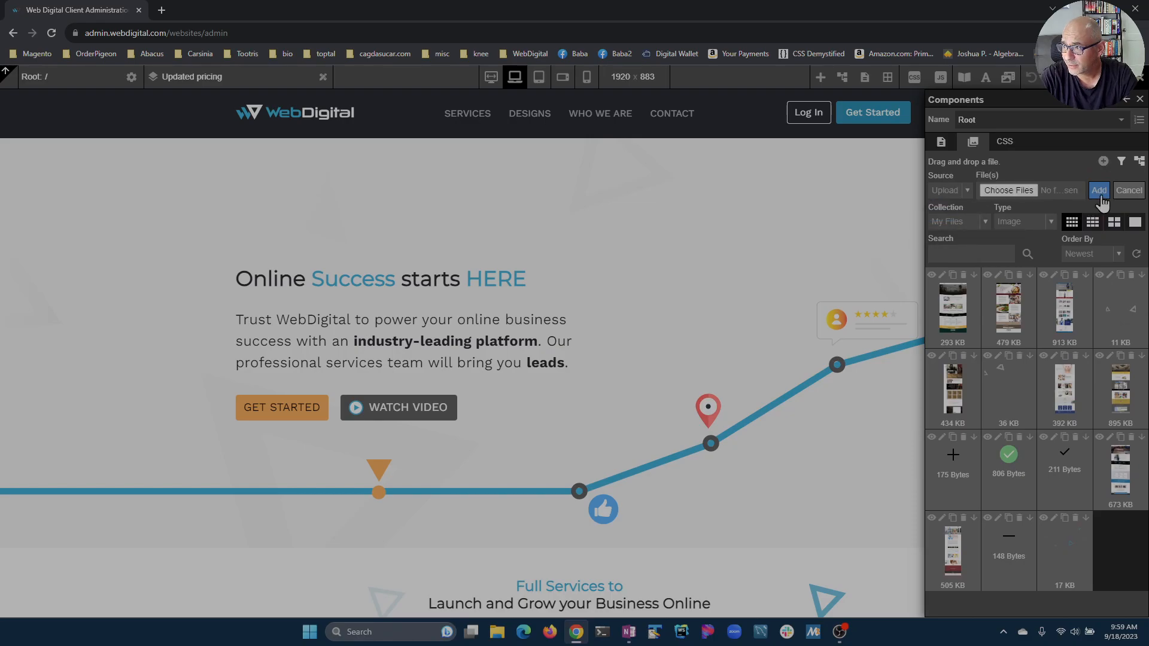
left_click(1019, 196)
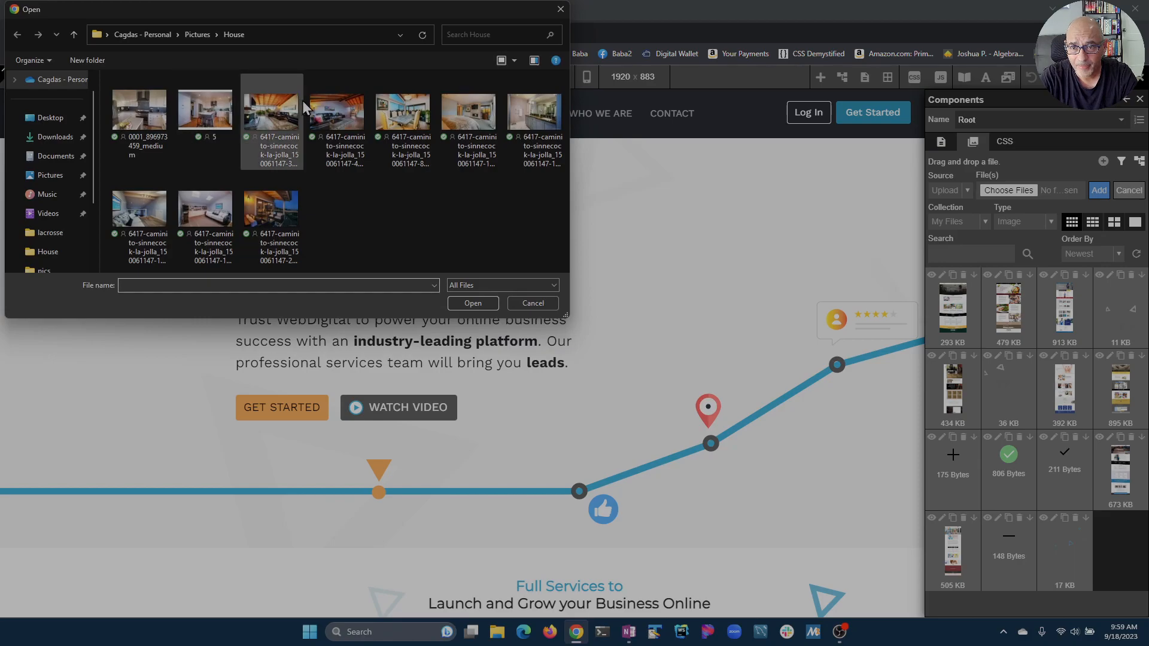
double_click(271, 113)
left_click(1108, 198)
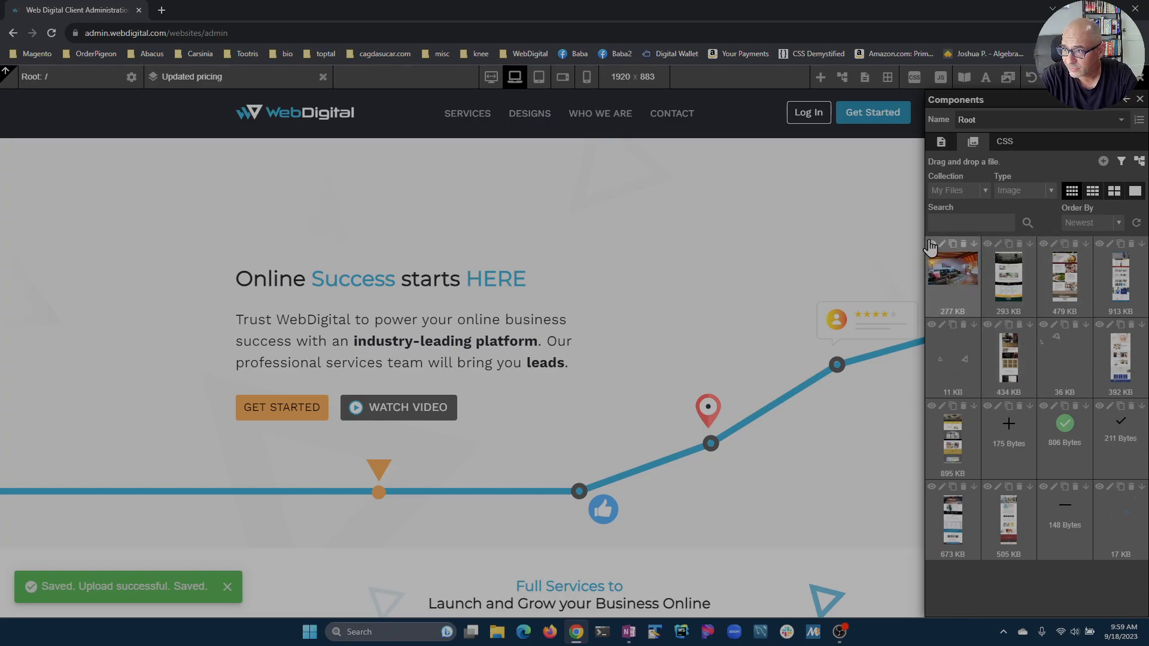
left_click(943, 244)
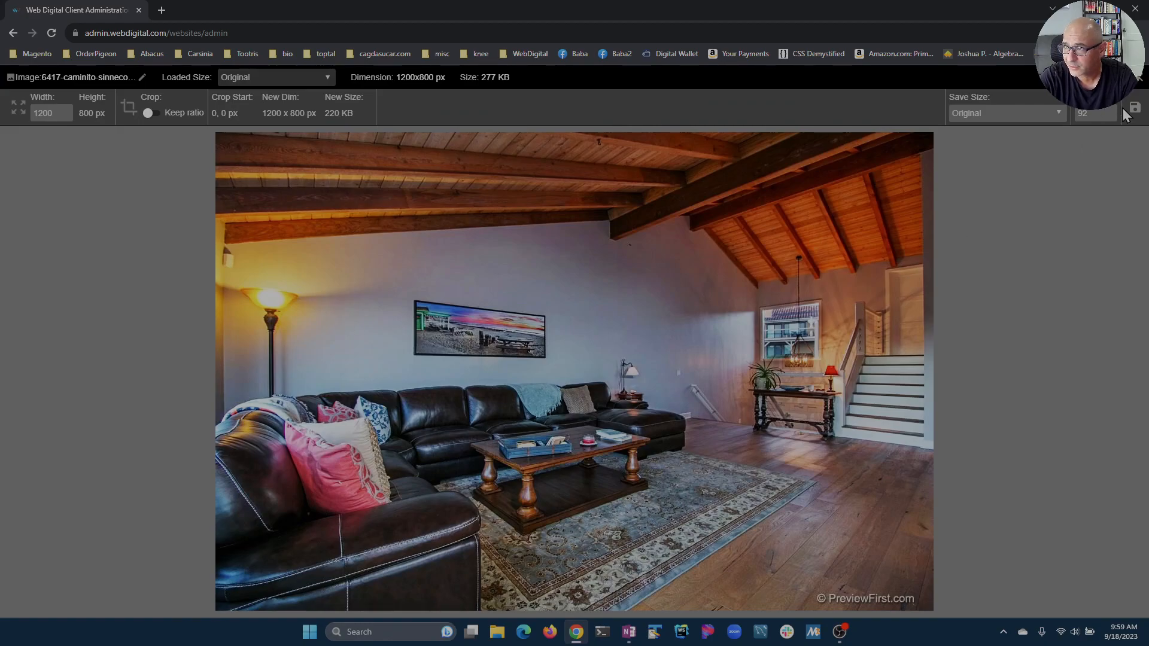
left_click(1141, 84)
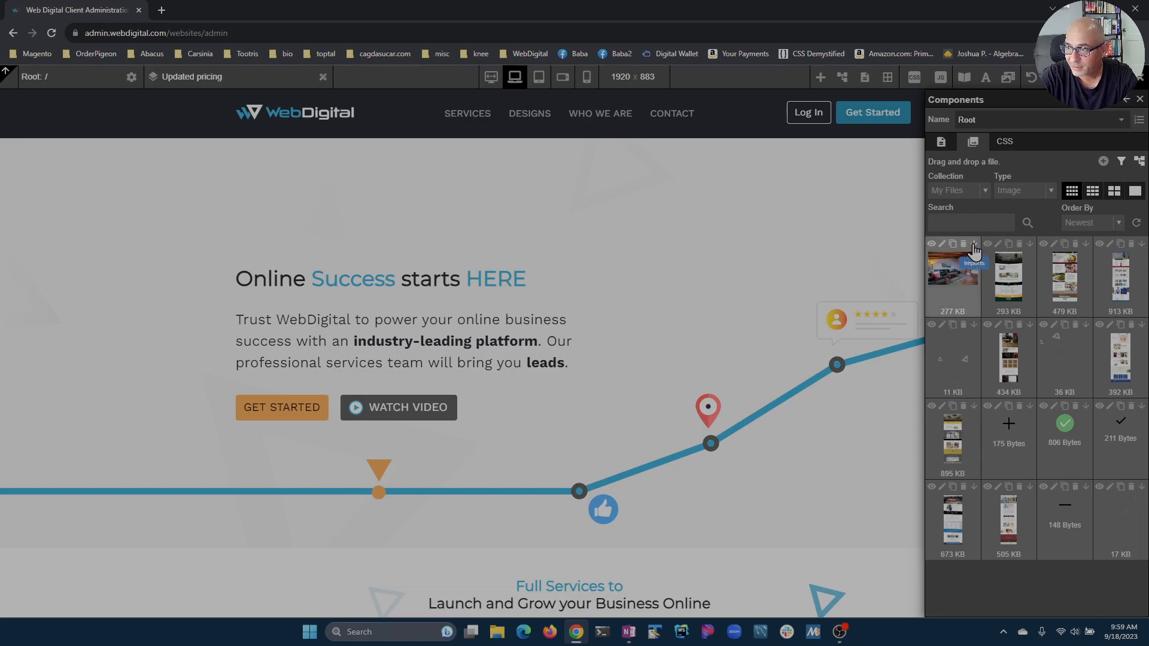
Remove the living room photo from the Root component's imports and import it back from the full file list.
left_click(974, 247)
left_click(959, 262)
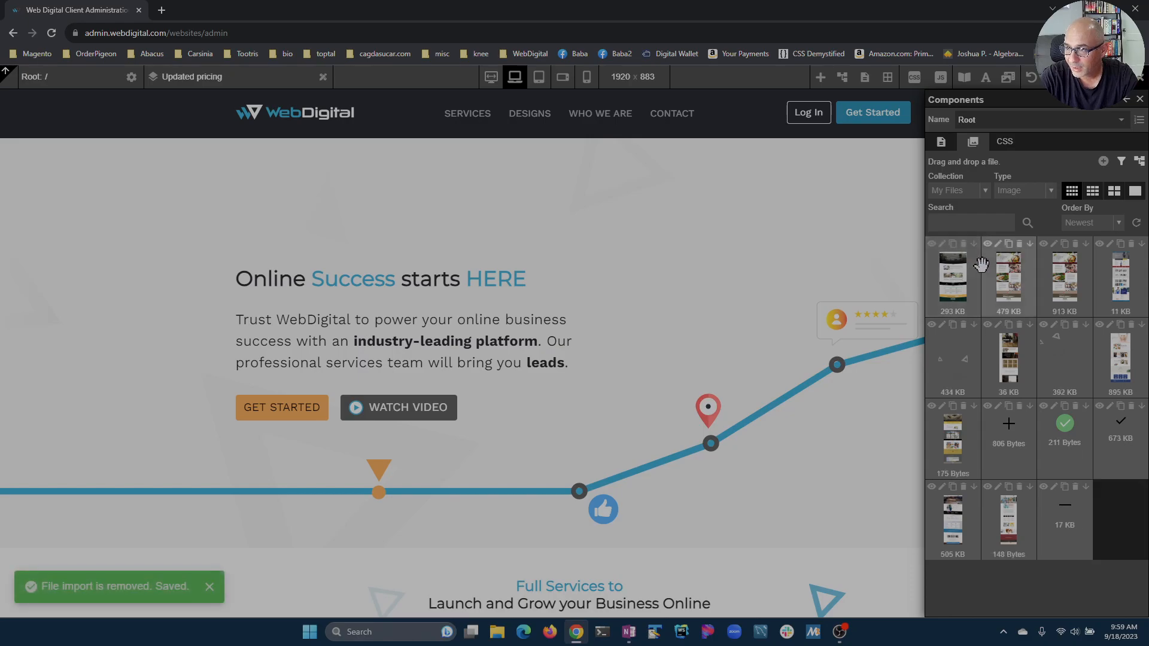
left_click(1122, 162)
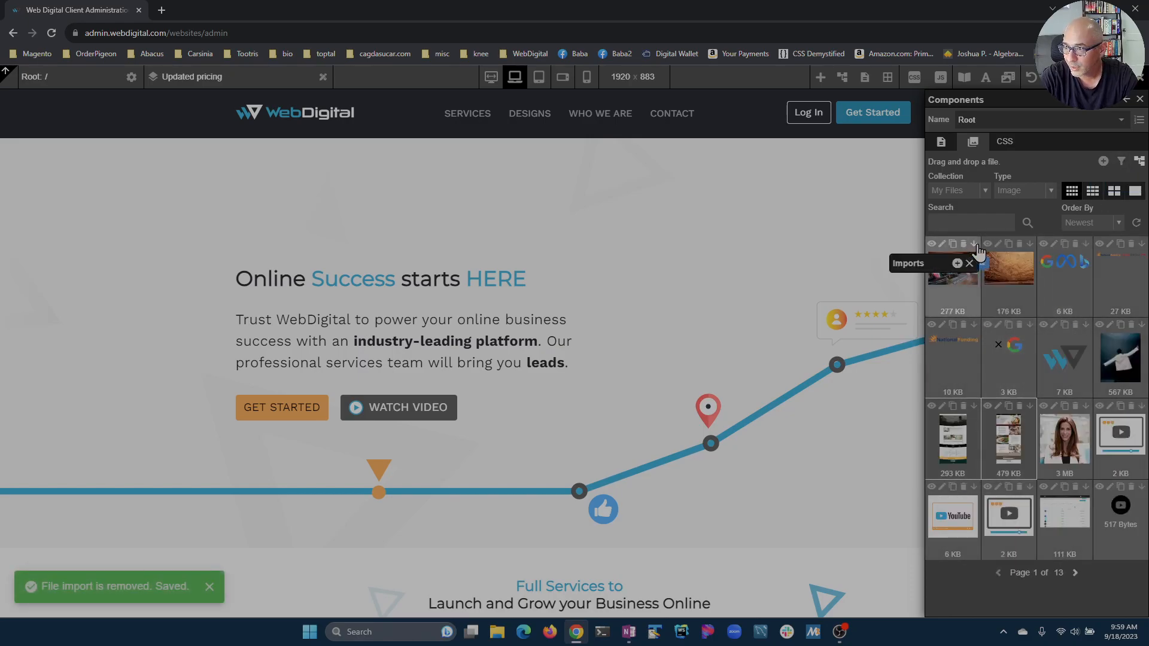
left_click(974, 245)
left_click(969, 263)
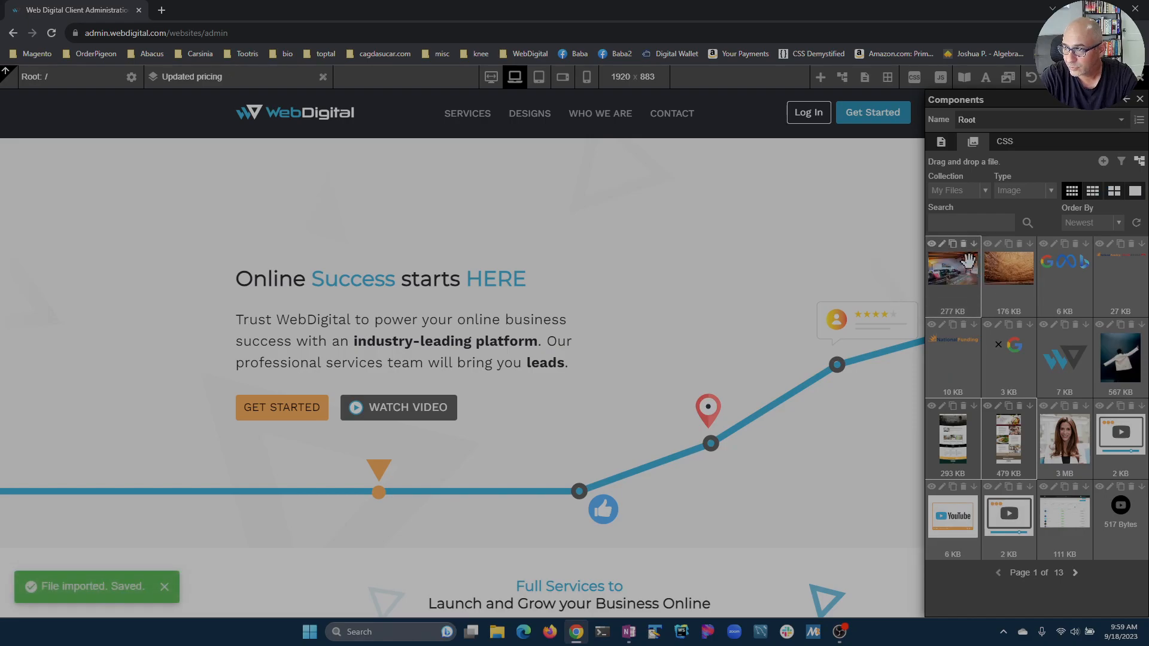
left_click(1121, 161)
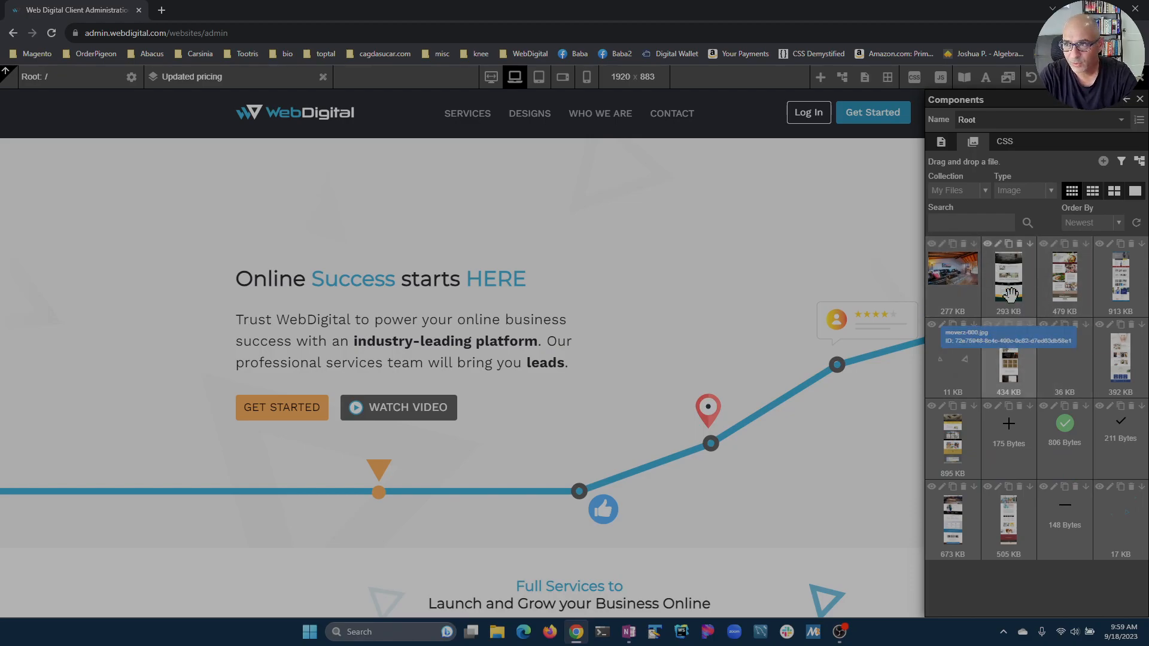
Place the living room photo before the hero text on the Home page and set its width to 504 px.
left_click_drag(1008, 262, 242, 207)
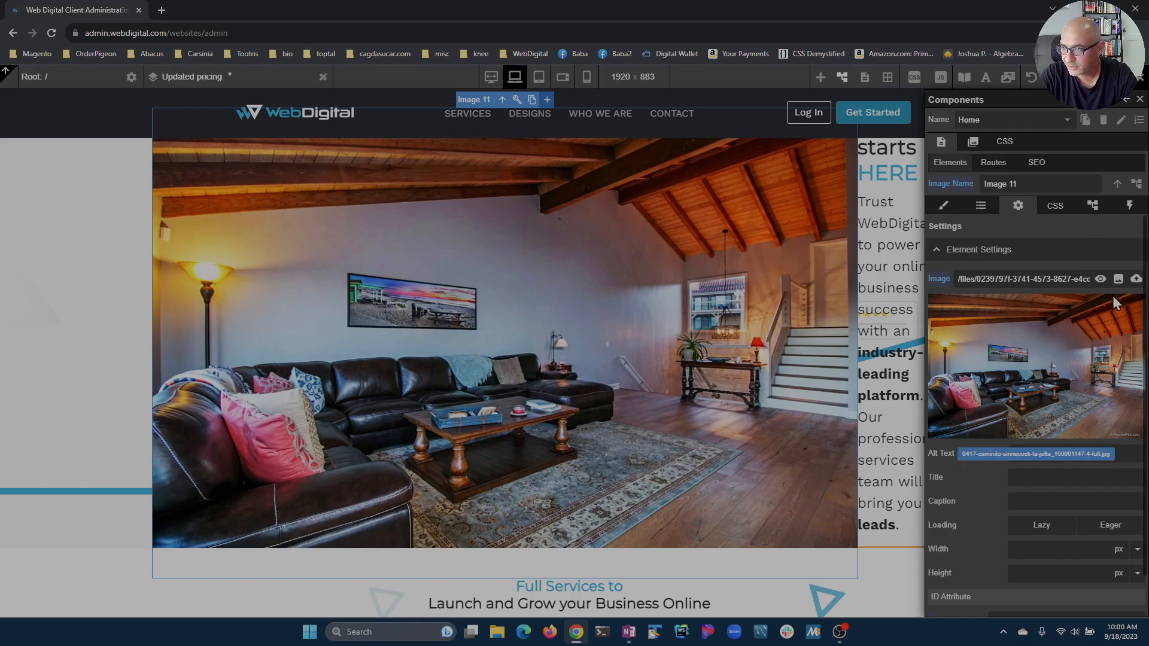
left_click(944, 205)
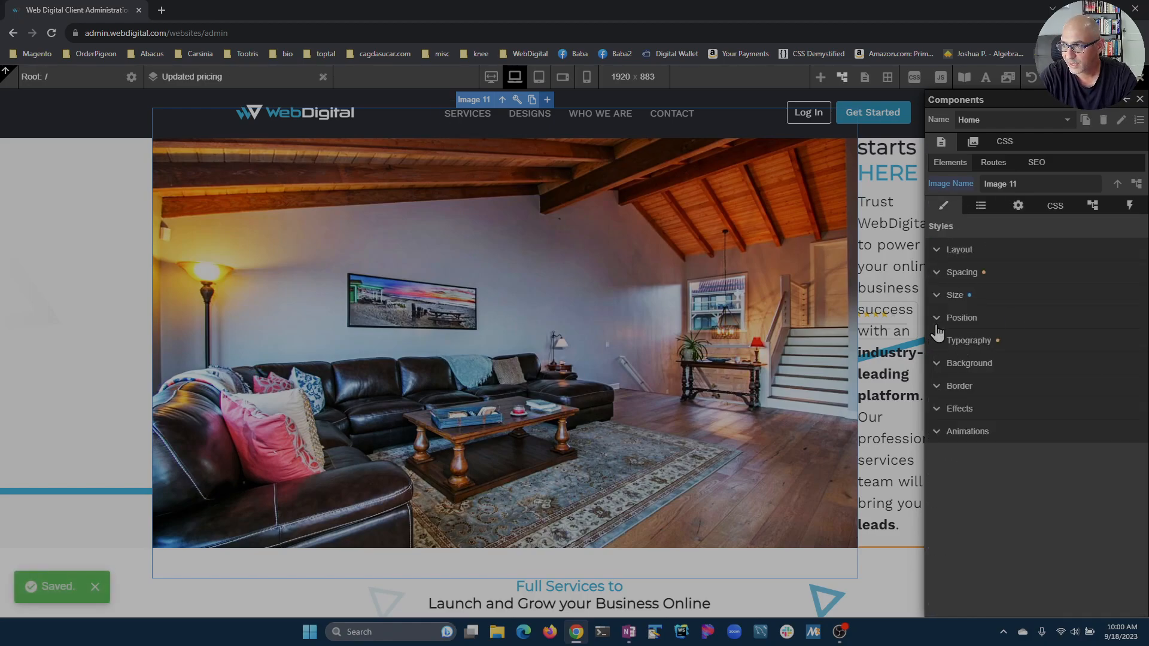
left_click(938, 299)
left_click_drag(939, 332, 1011, 333)
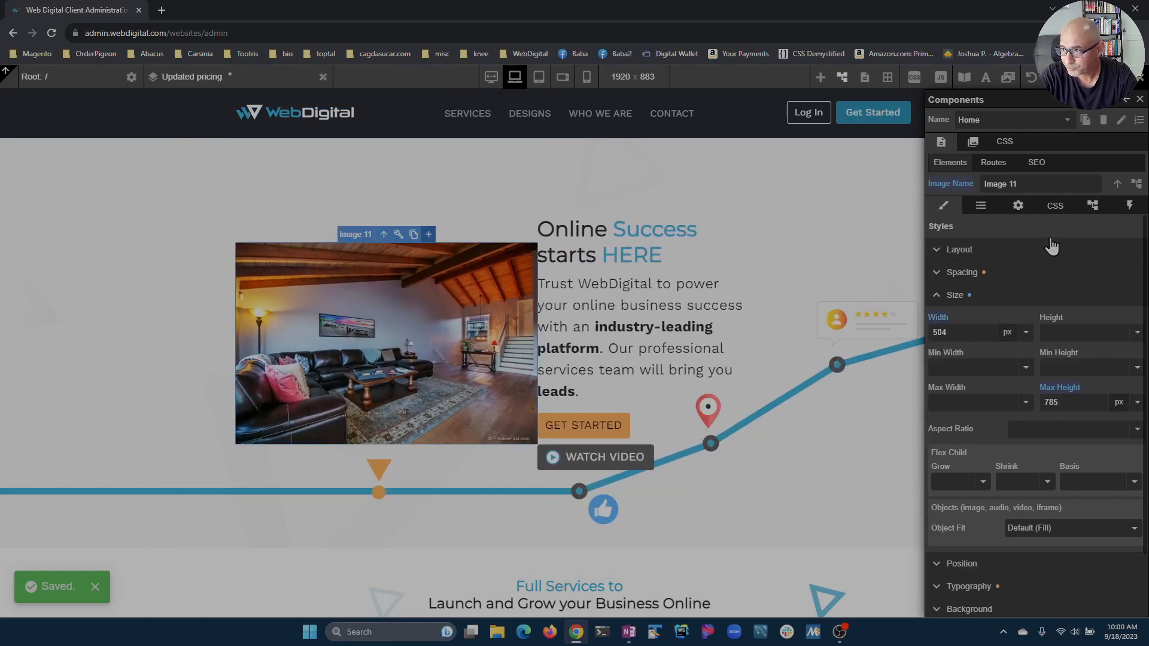
left_click(1108, 77)
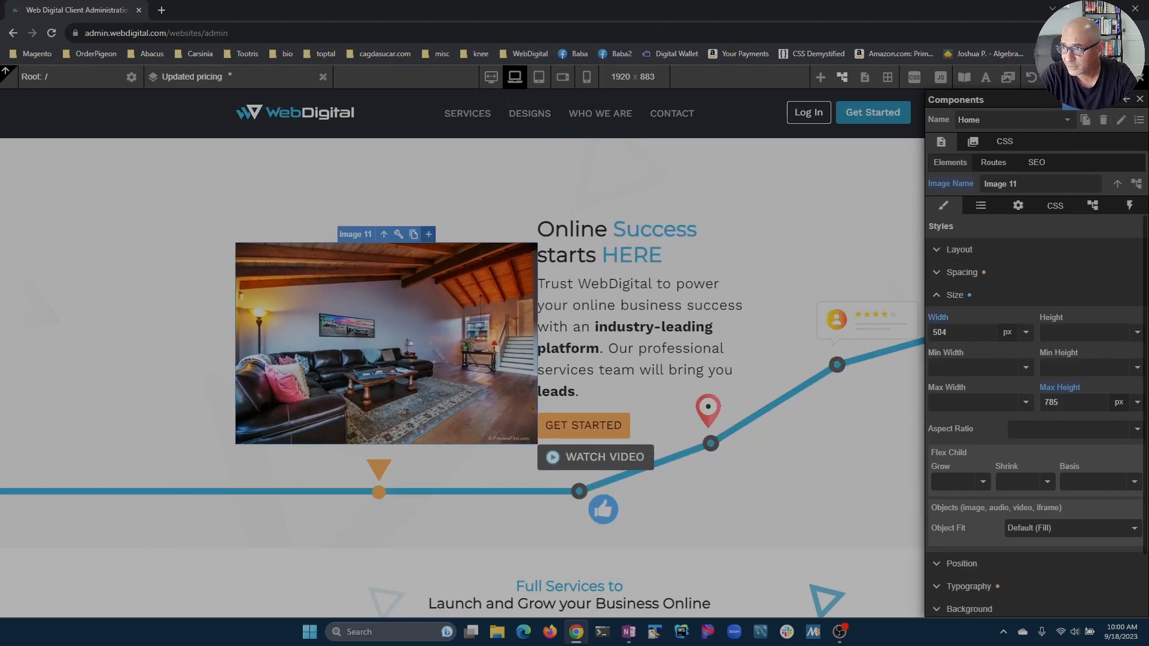
Open the Root component from the living room photo's import list and remove the photo's import from Root.
left_click(973, 143)
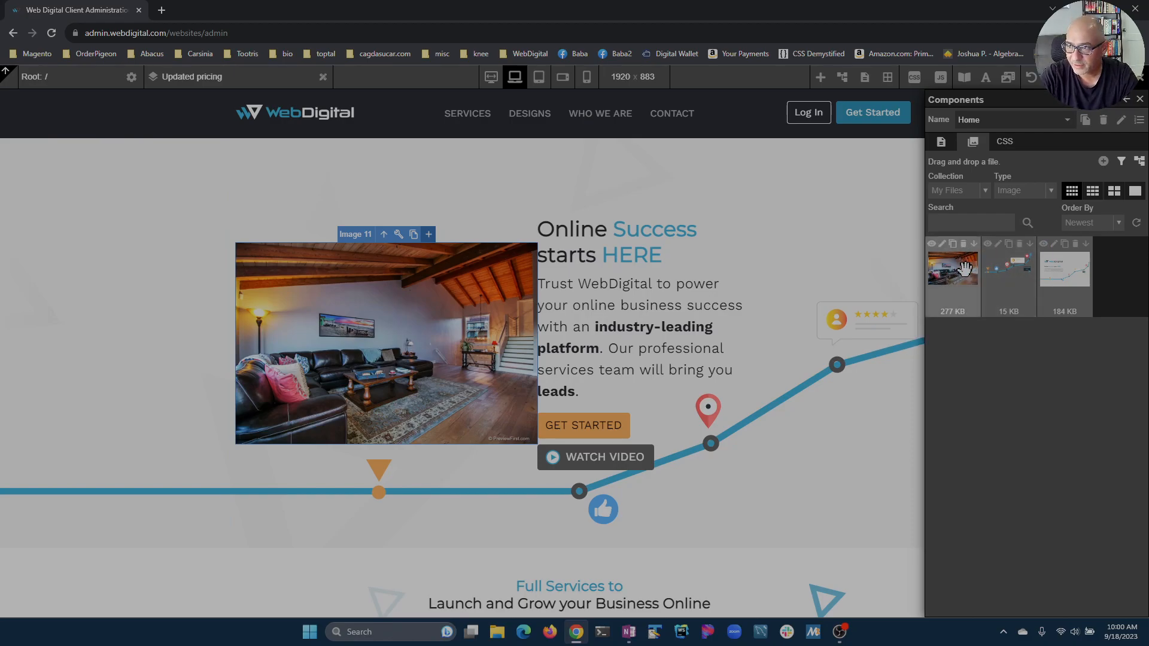
left_click(973, 245)
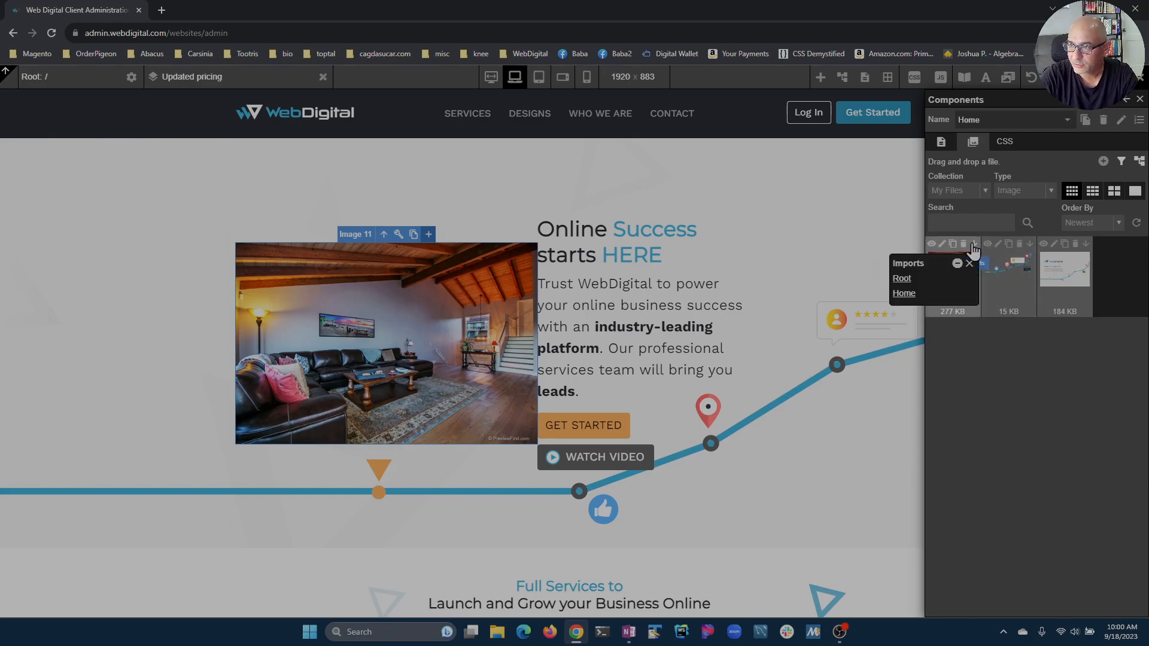
left_click(904, 281)
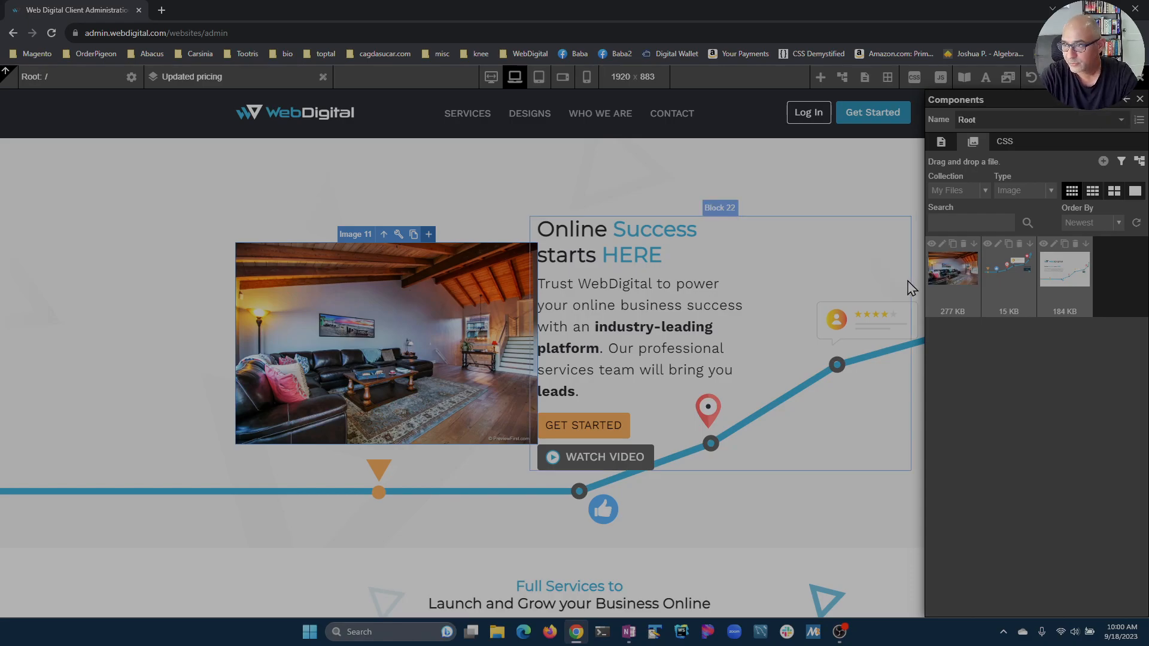
left_click(974, 244)
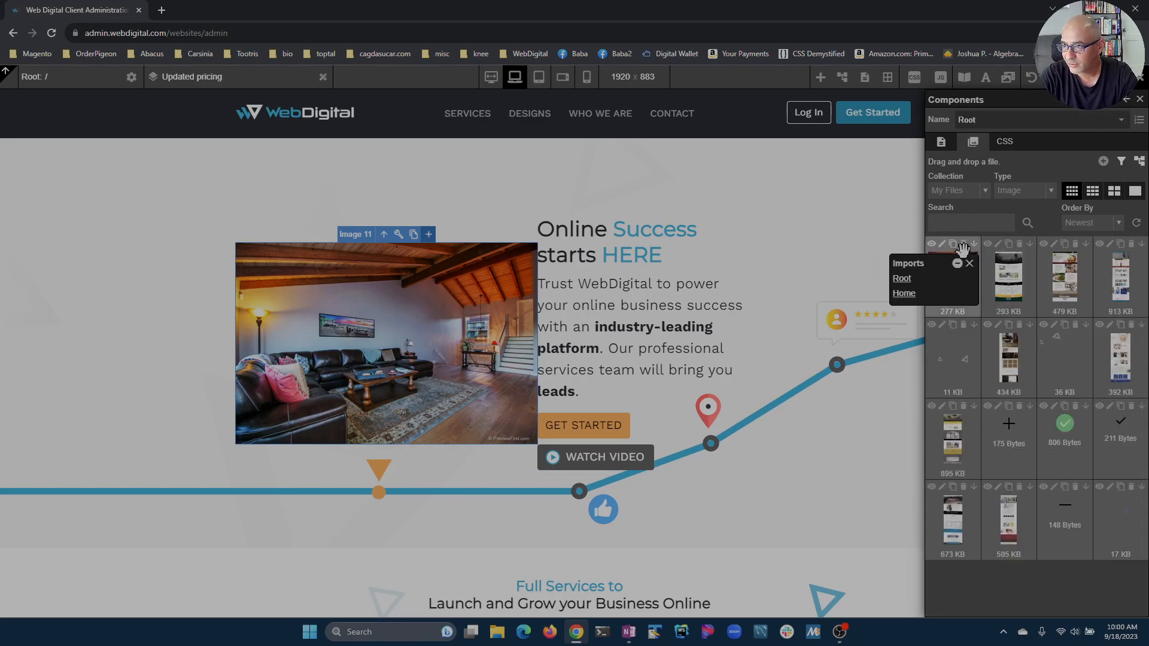
left_click(973, 289)
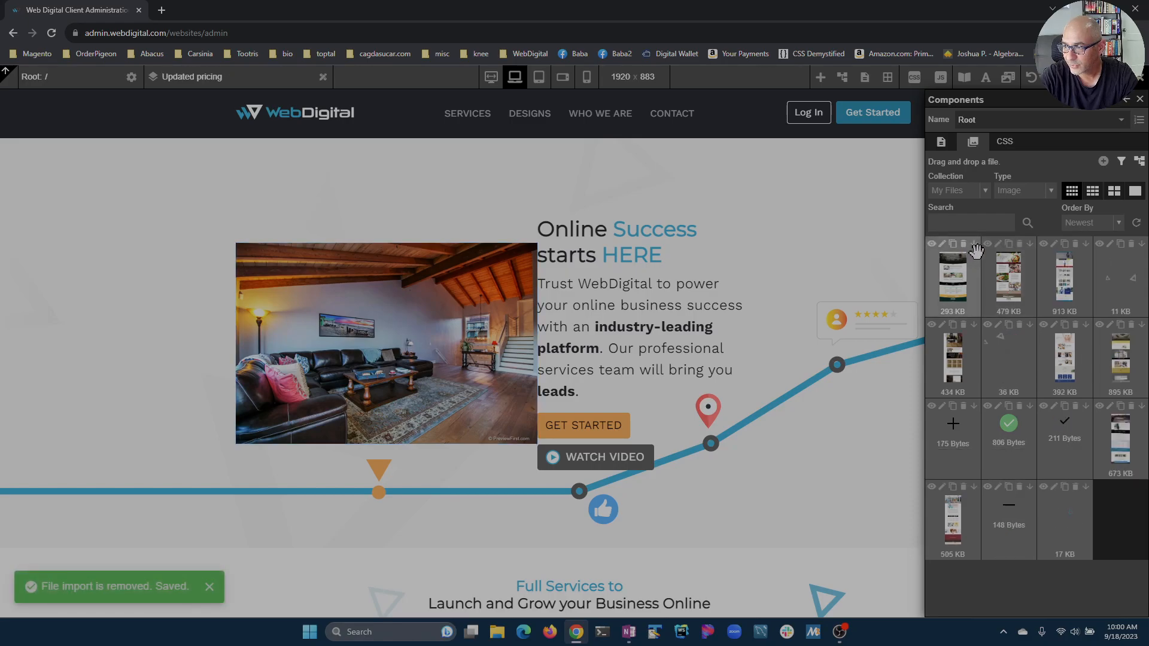
Switch to the Home component and check which components import the living room photo.
left_click(1009, 120)
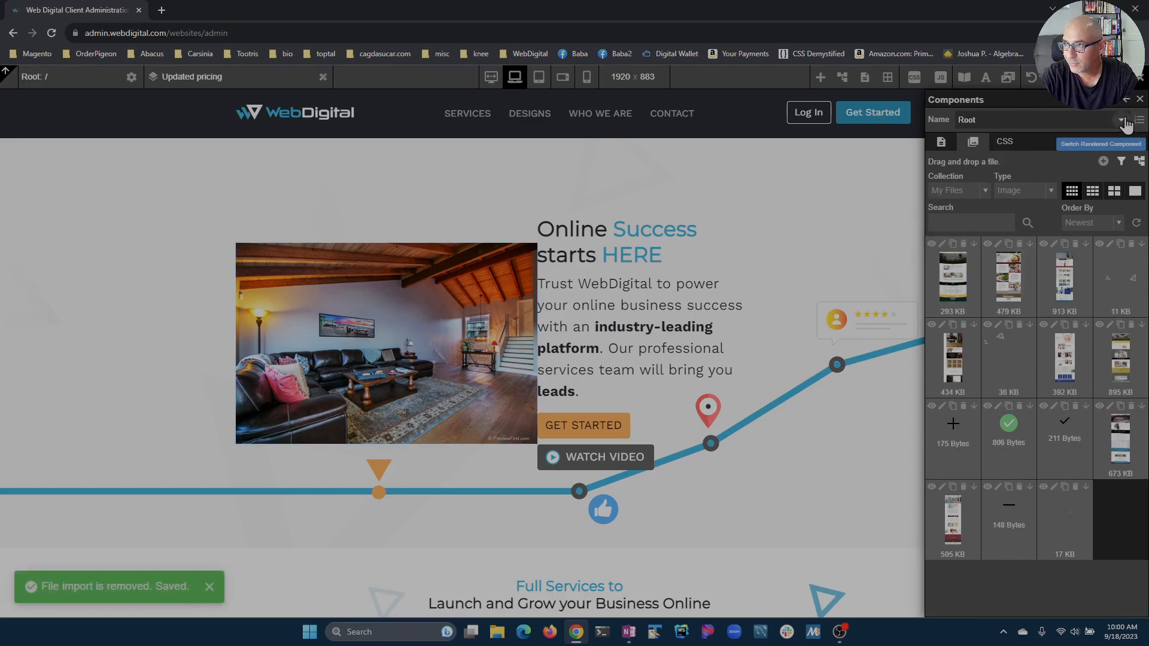
left_click(1042, 169)
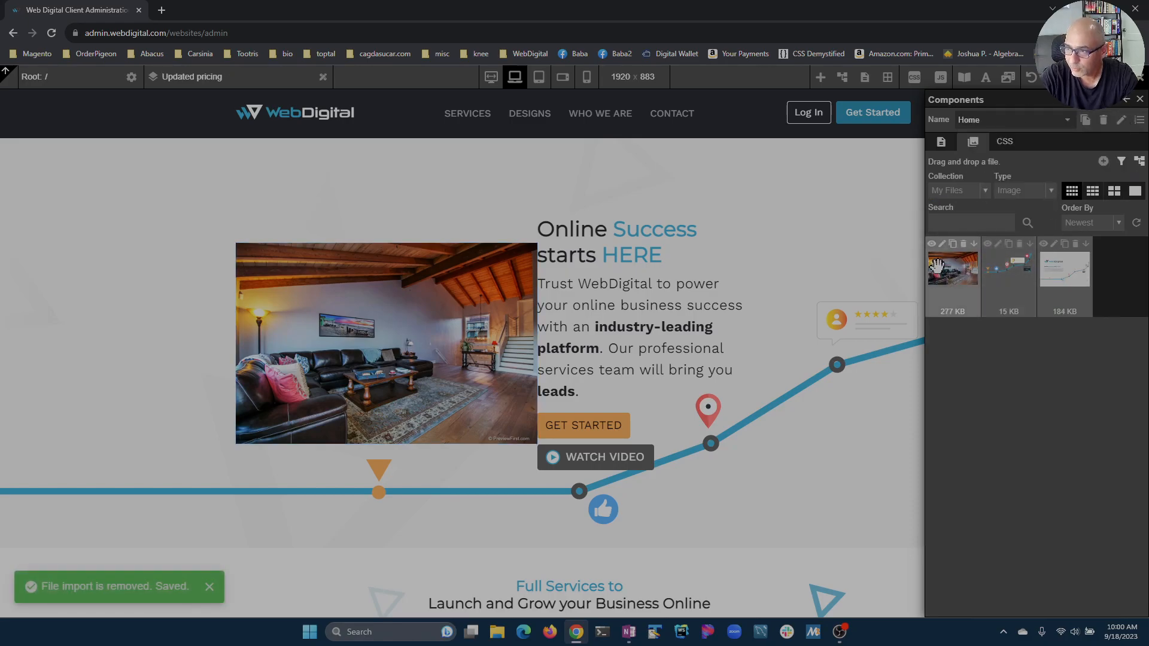
left_click(975, 245)
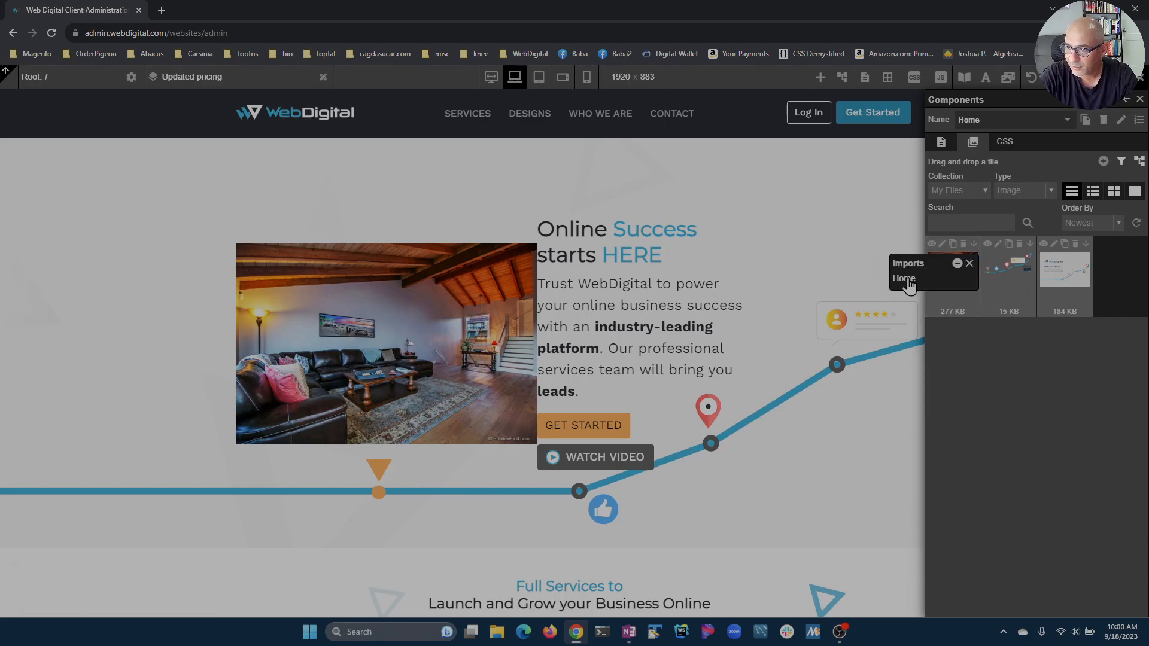
left_click(970, 264)
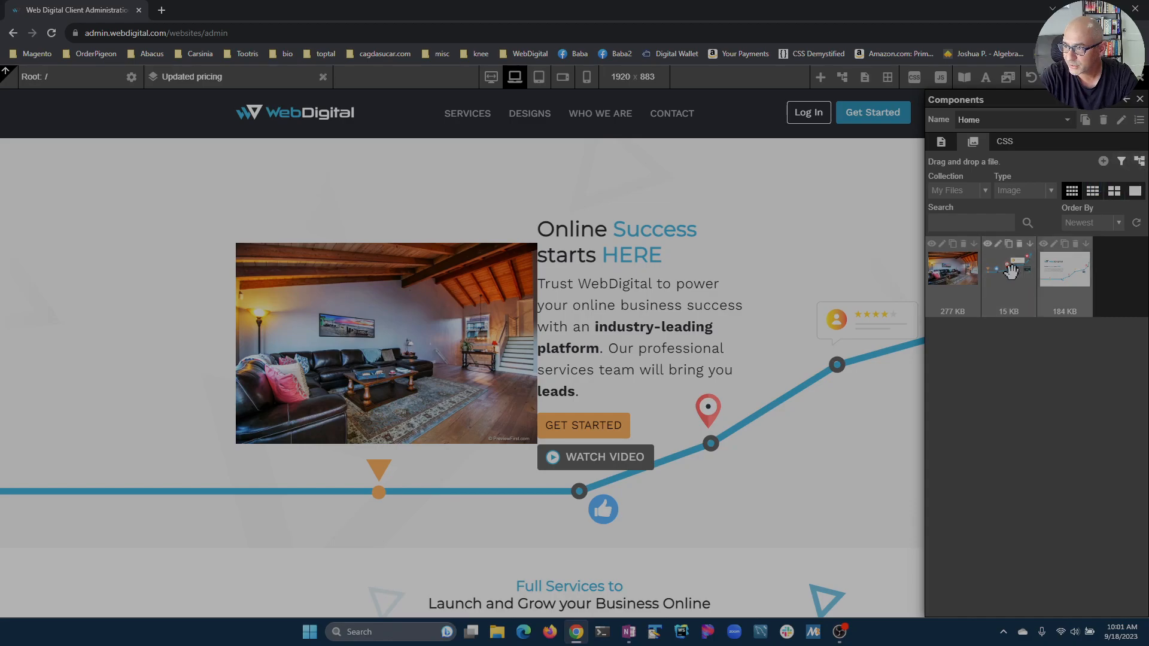
Try adding the living room photo to the Home page again, including below the Full Services heading, and undo each placement.
left_click_drag(953, 268, 1025, 218)
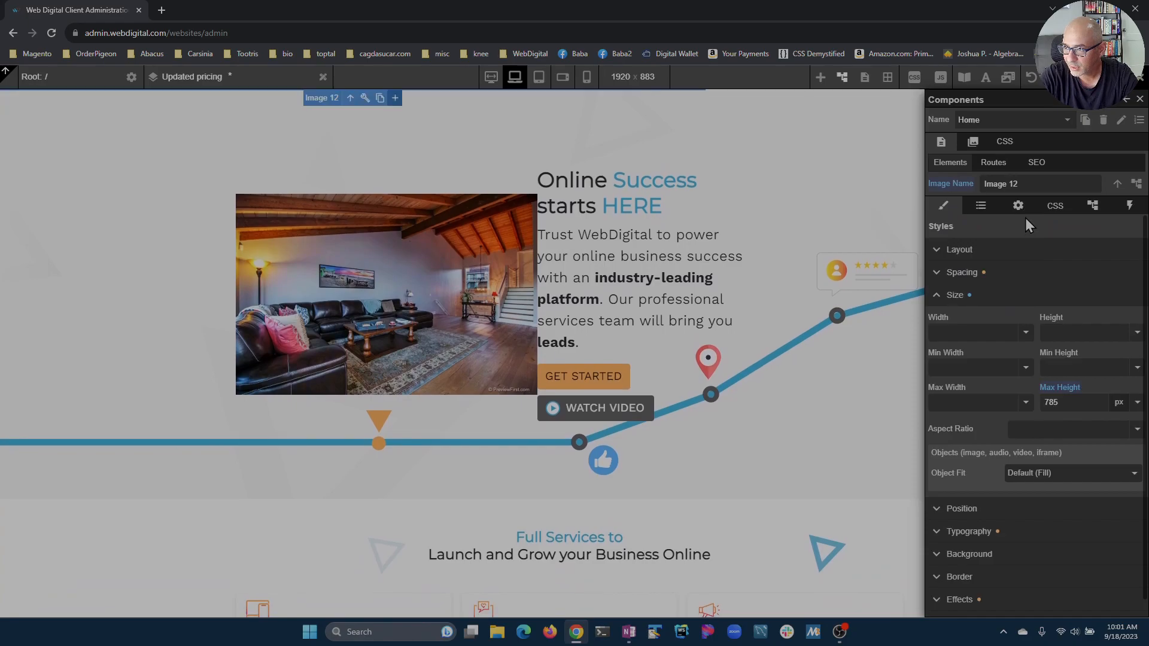
left_click(1031, 78)
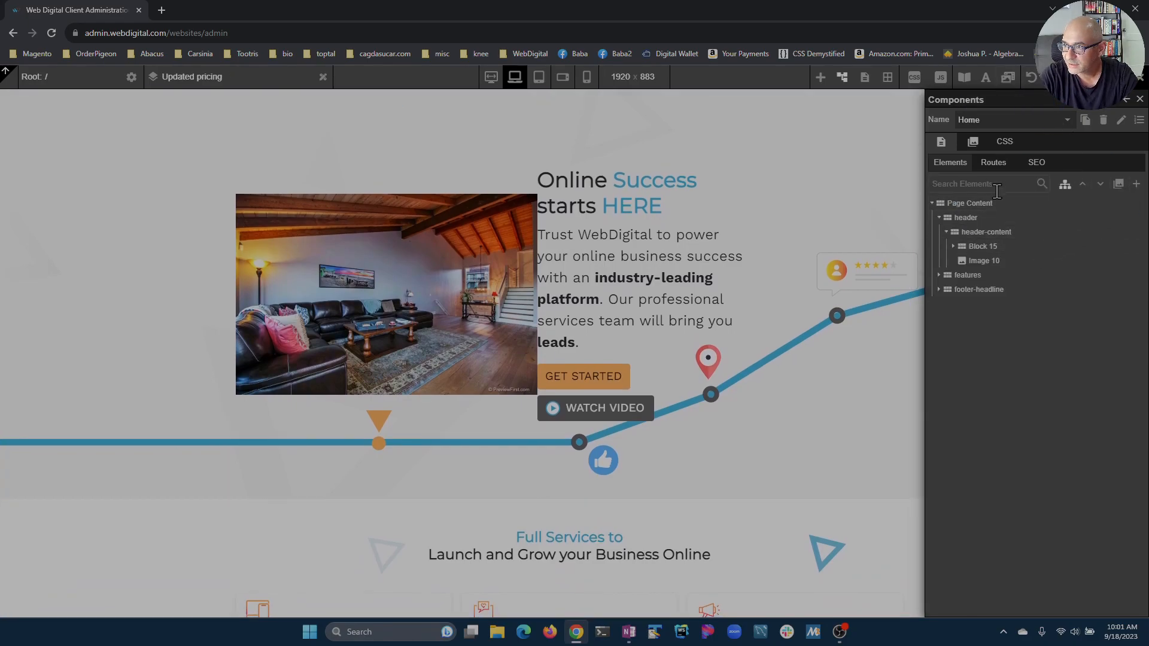
left_click(1120, 185)
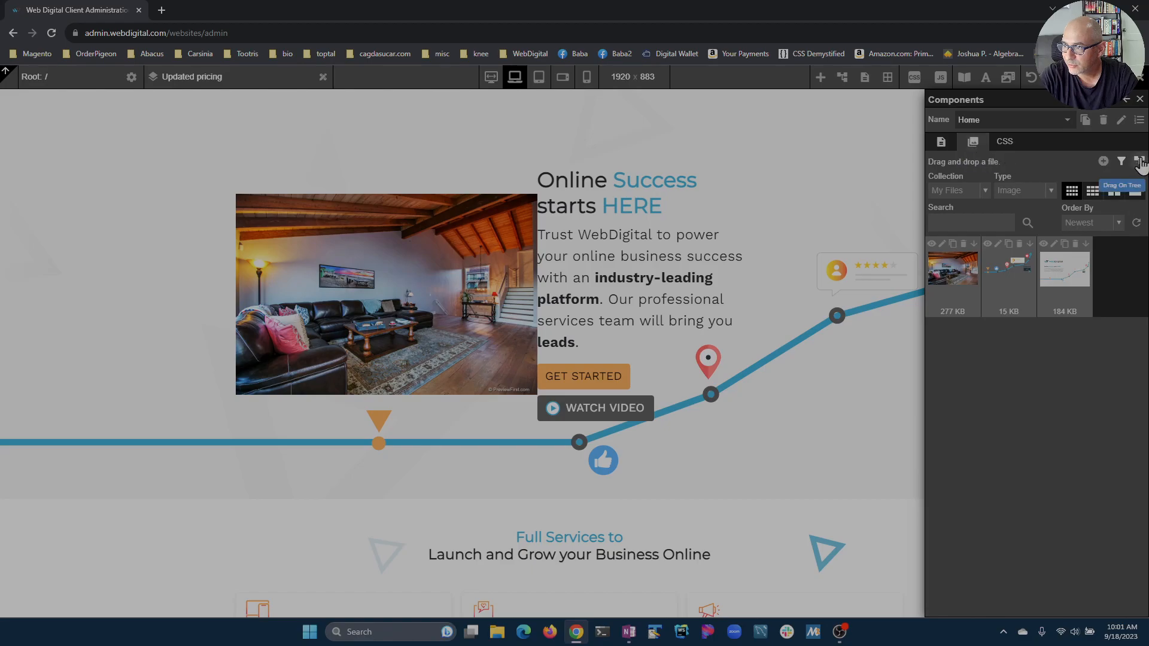
left_click_drag(954, 269, 662, 513)
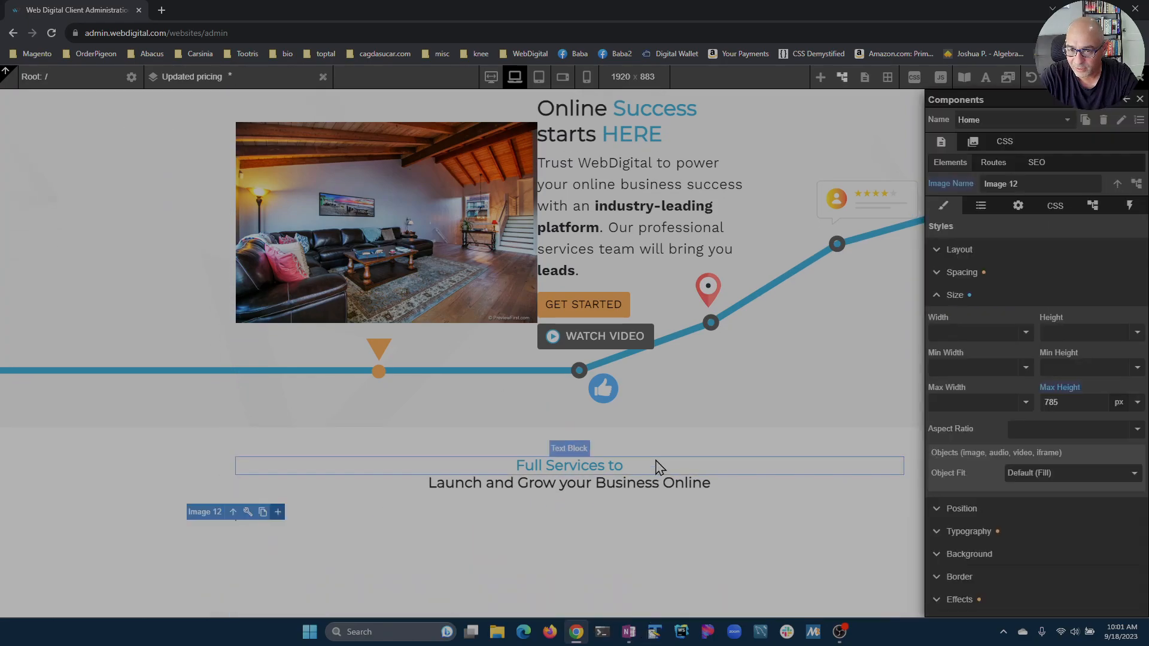
scroll(763, 429, "down", 5)
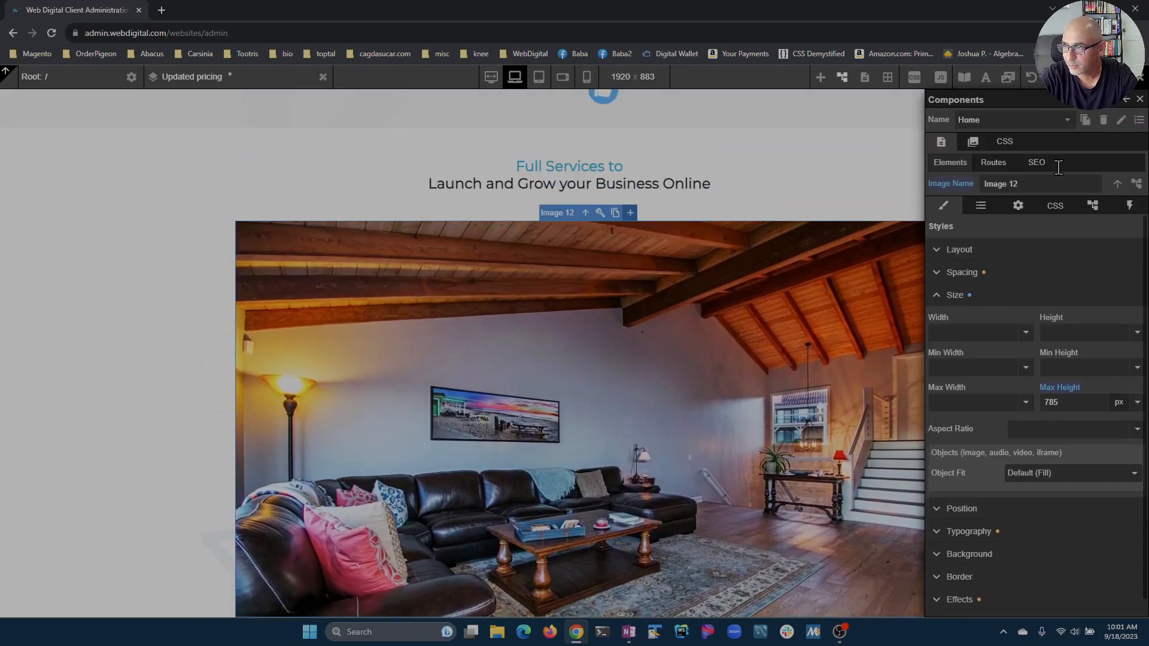
left_click(1031, 76)
scroll(725, 368, "up", 7)
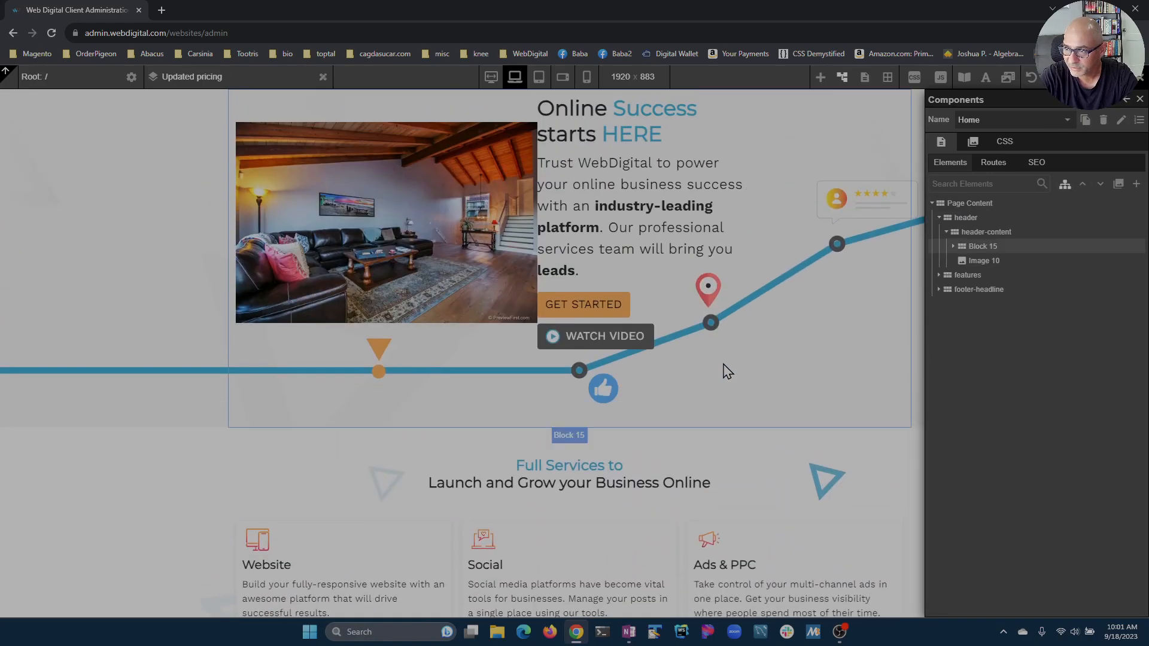
Add an empty Image element to the Home page's hero section, between the living room photo and the hero text.
left_click(973, 142)
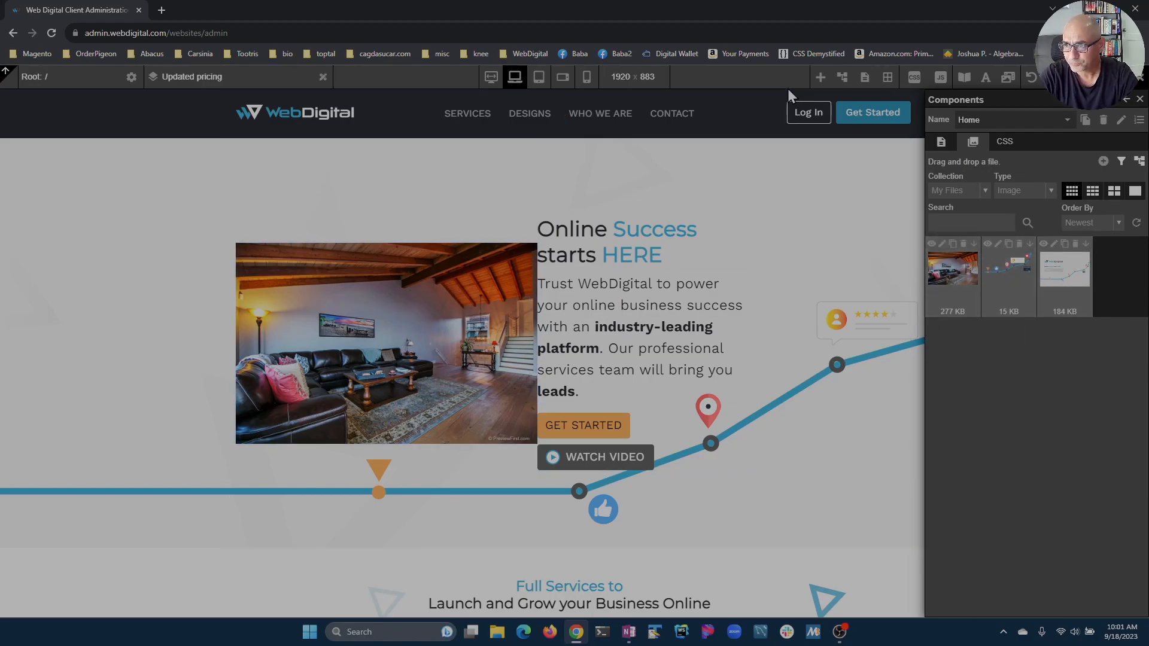
left_click(822, 79)
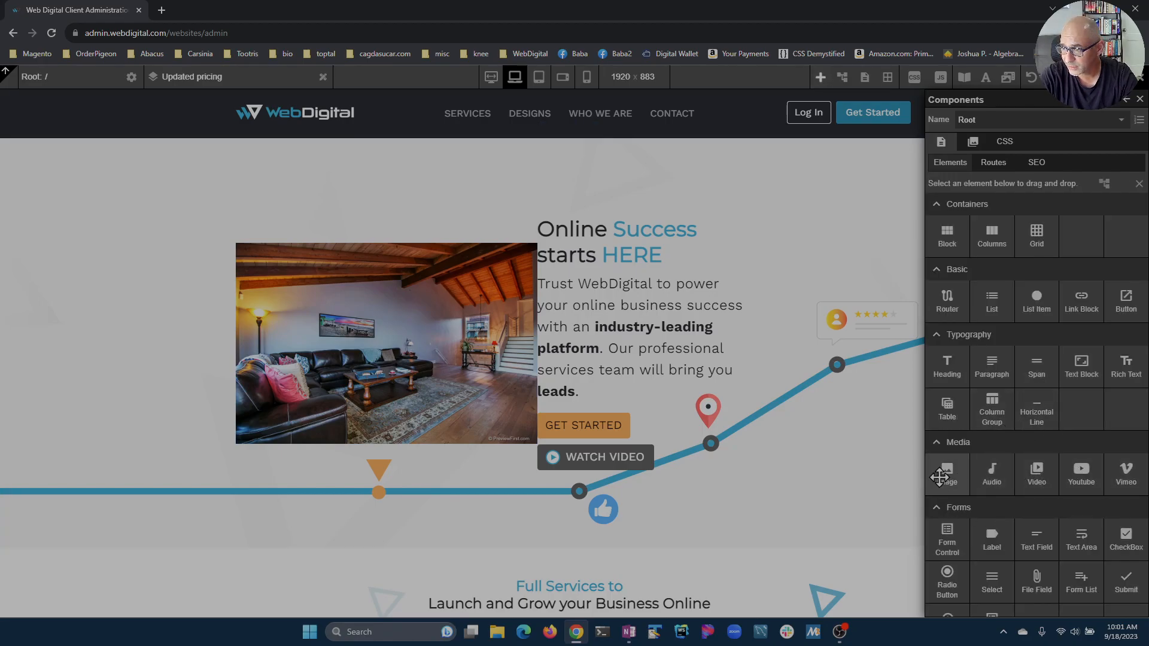
left_click_drag(949, 480, 551, 223)
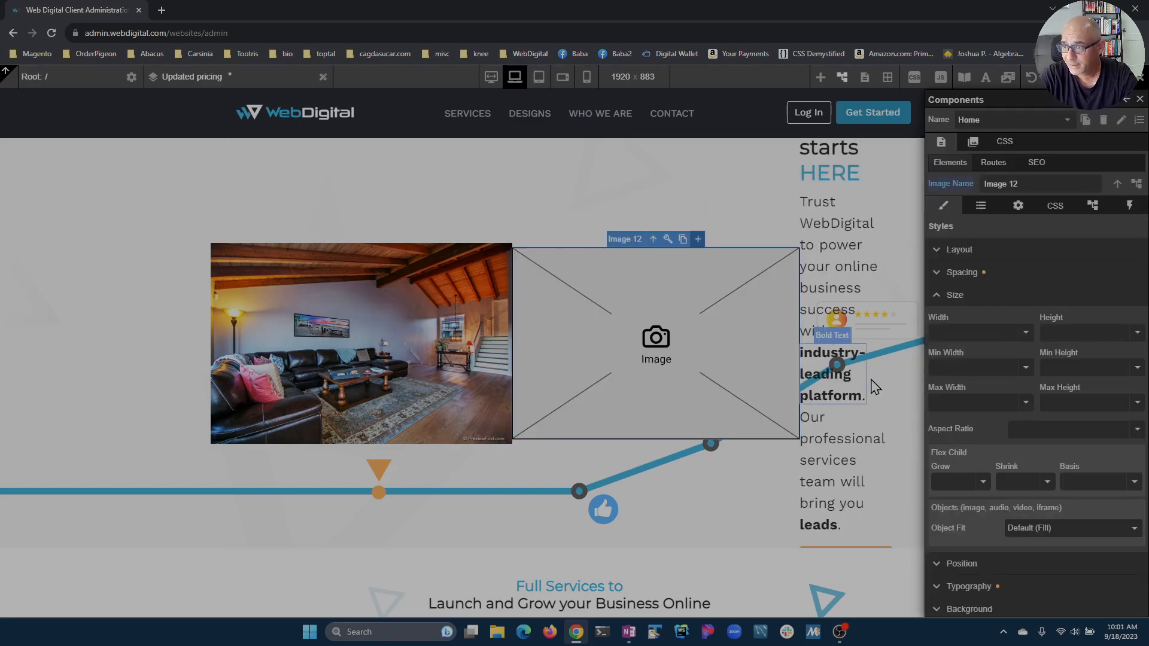
Try using the living room photo from the existing files as the new element's image, and undo it.
left_click(1021, 206)
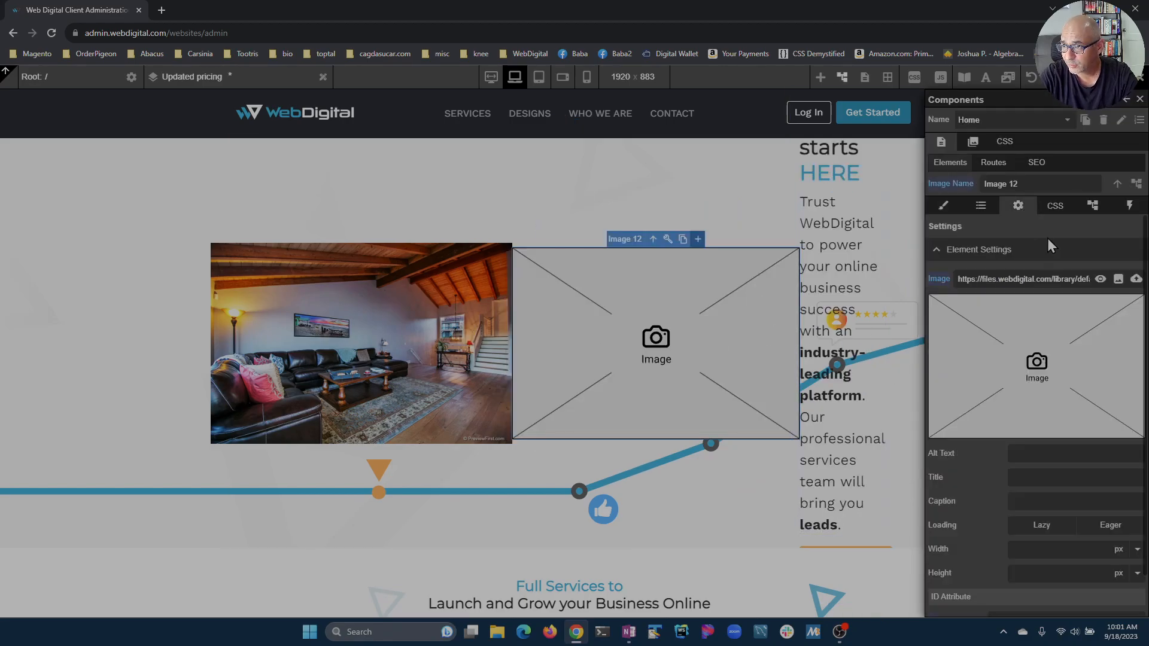
left_click(1118, 278)
left_click(964, 276)
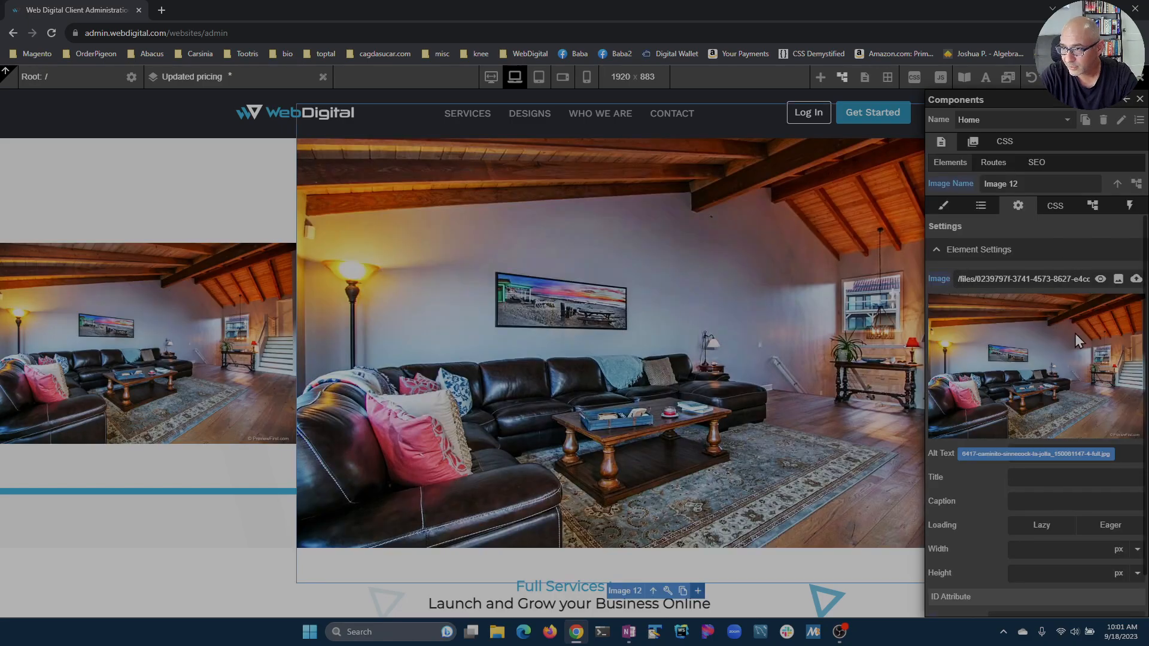
left_click(1043, 92)
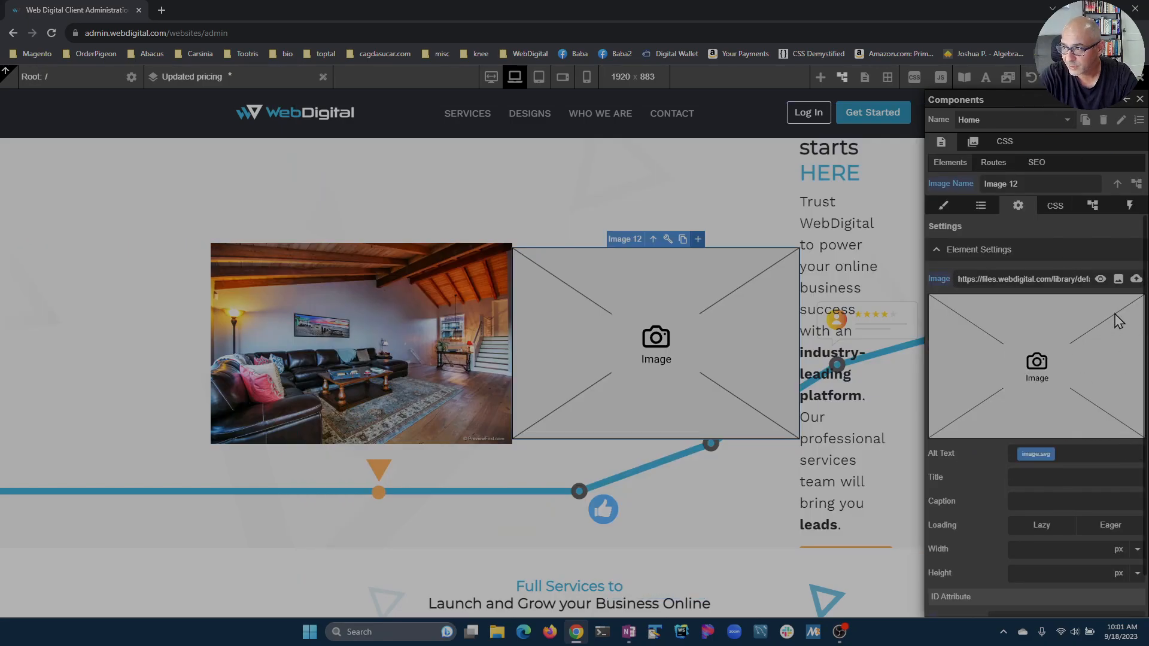
Upload 0001_896973459_medium.jpg from the House folder as the new element's image and list the components that import it.
left_click(1137, 280)
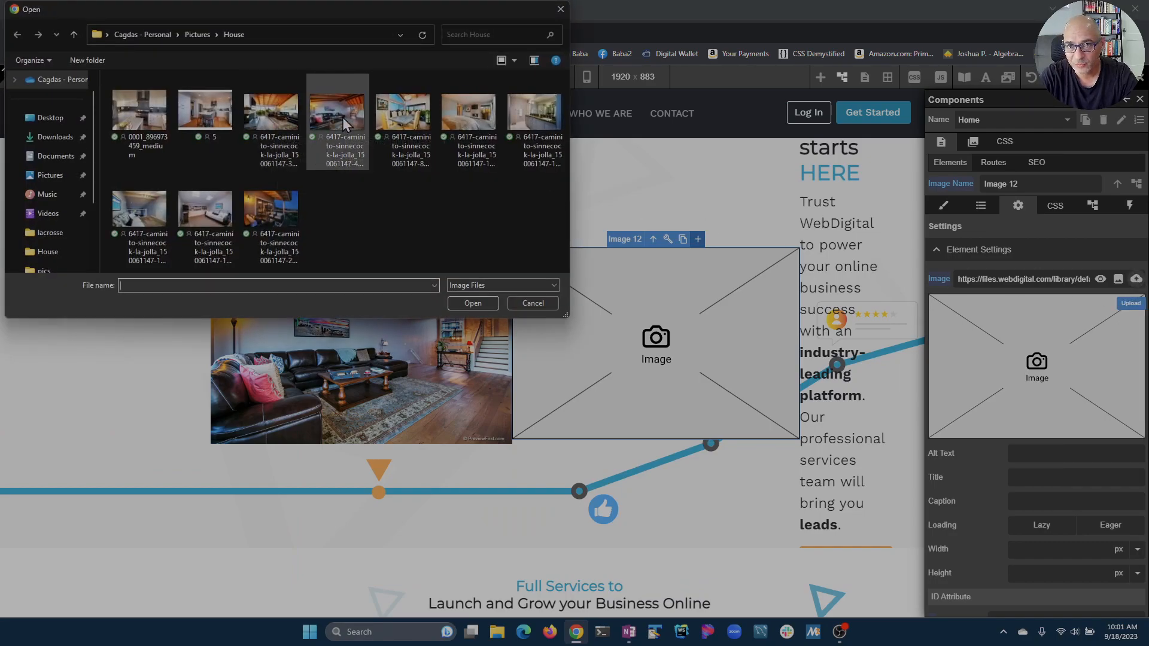
double_click(127, 116)
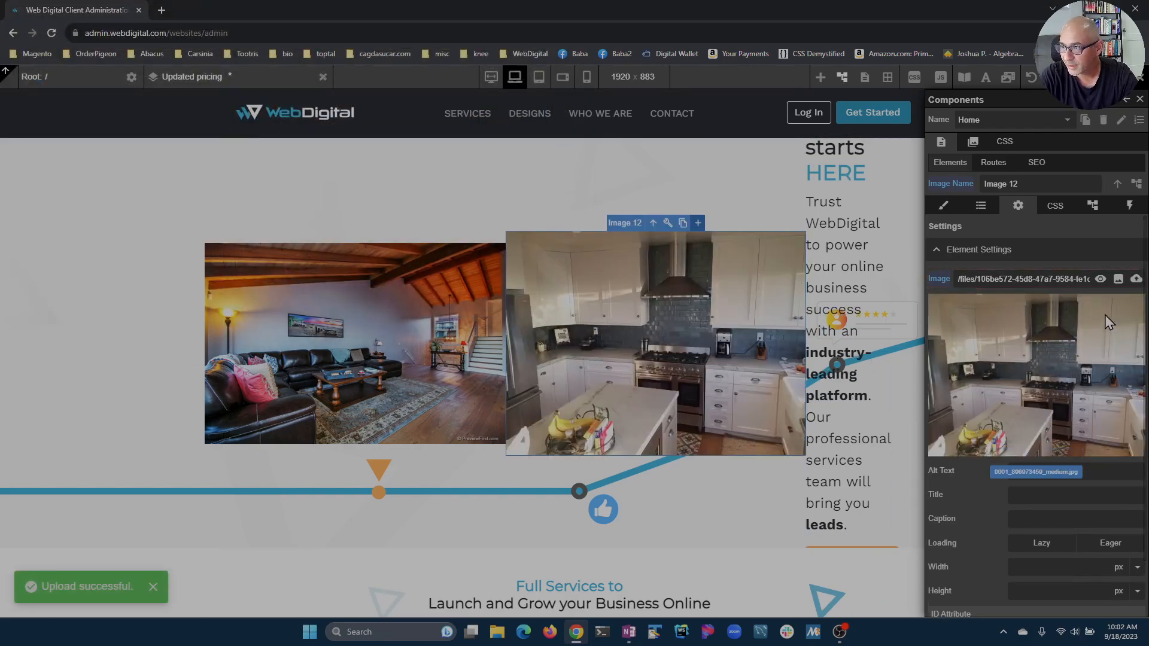
left_click(981, 143)
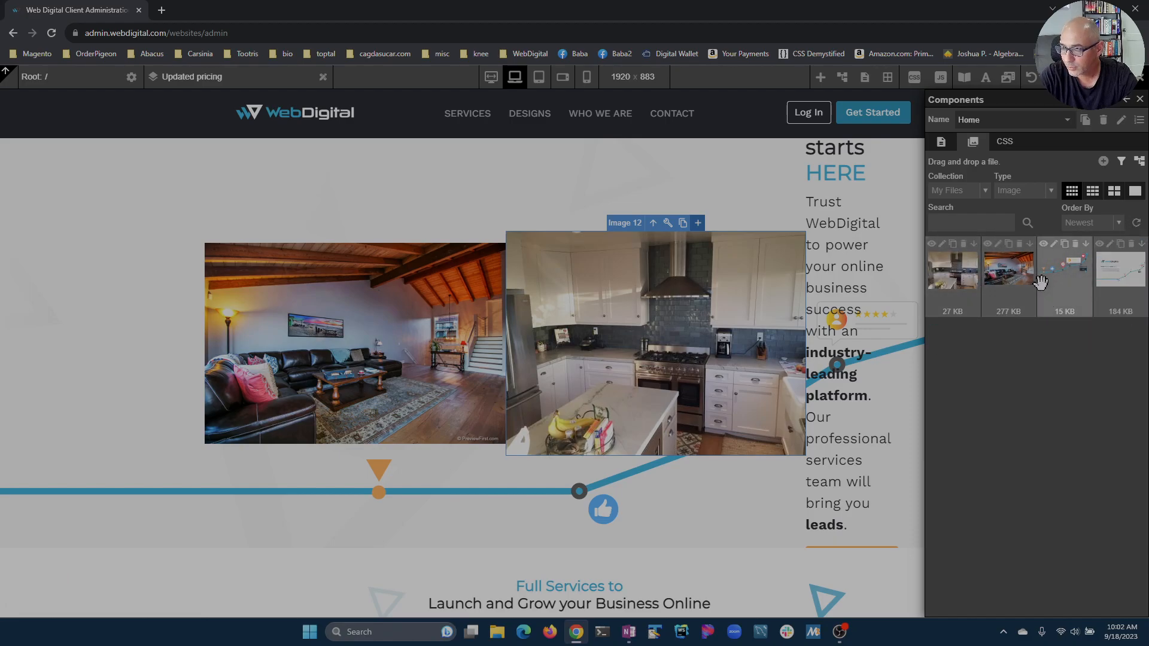
left_click(974, 244)
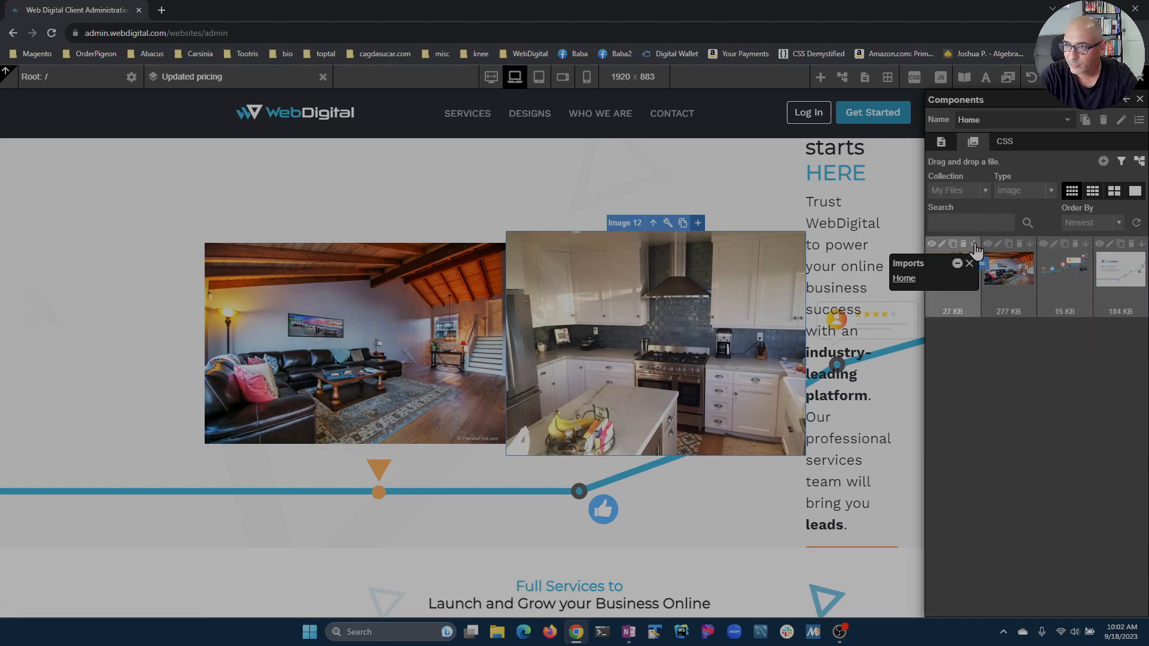
left_click(969, 265)
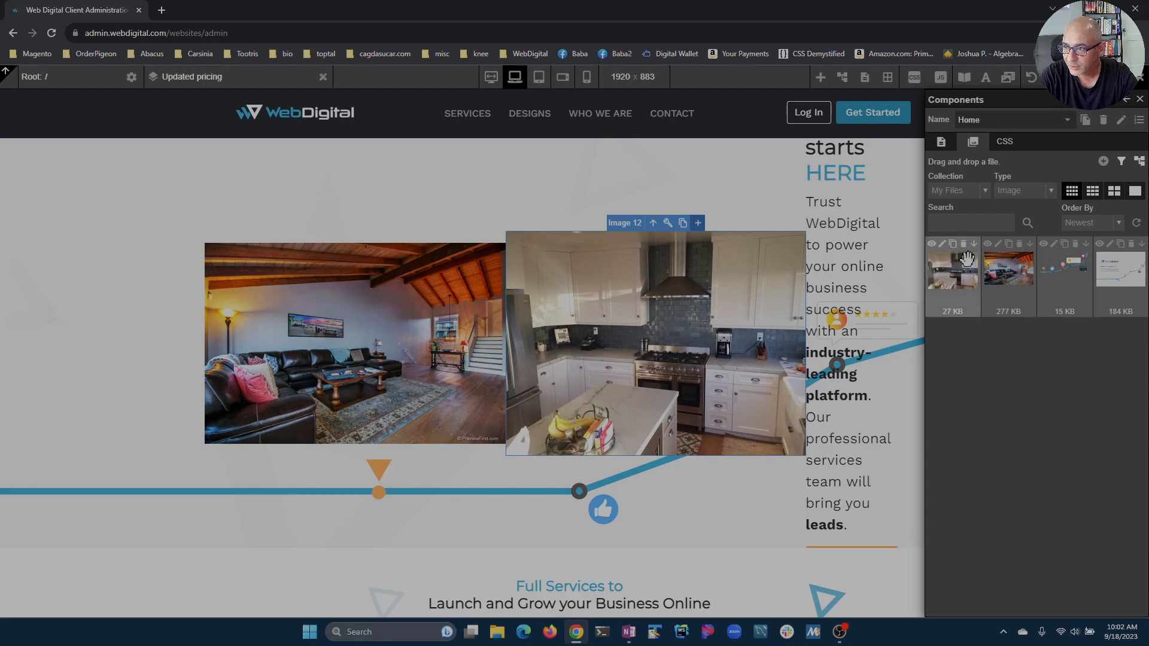
Try to delete the kitchen photo file while it is still placed on the Home page.
left_click(964, 245)
left_click(740, 390)
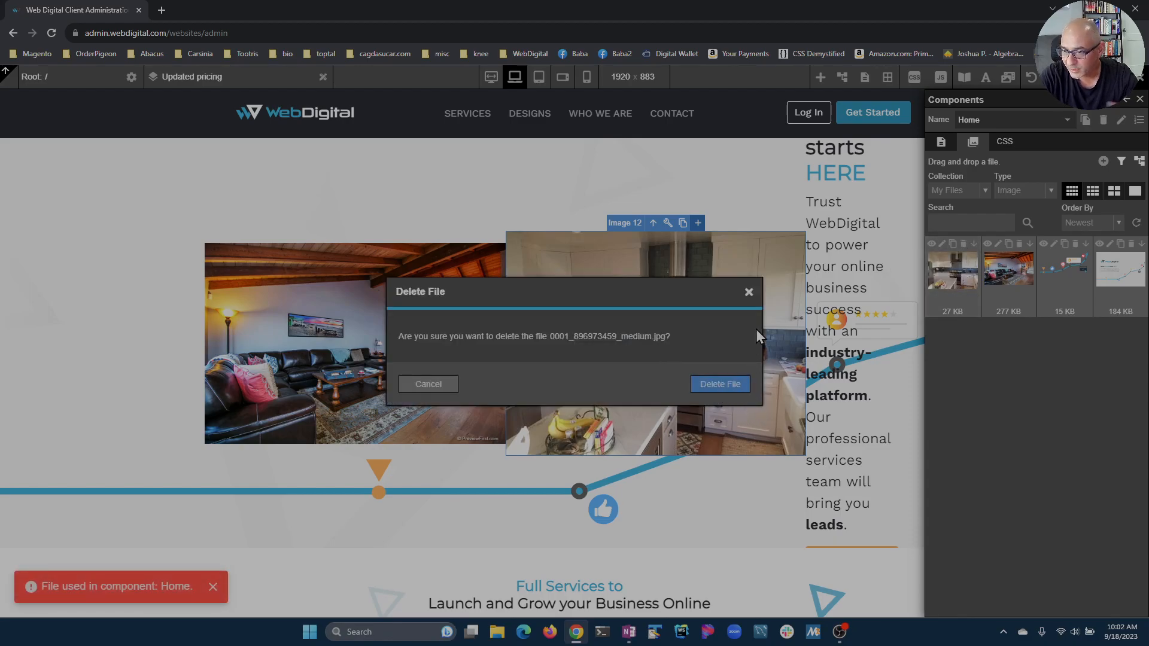
left_click(747, 291)
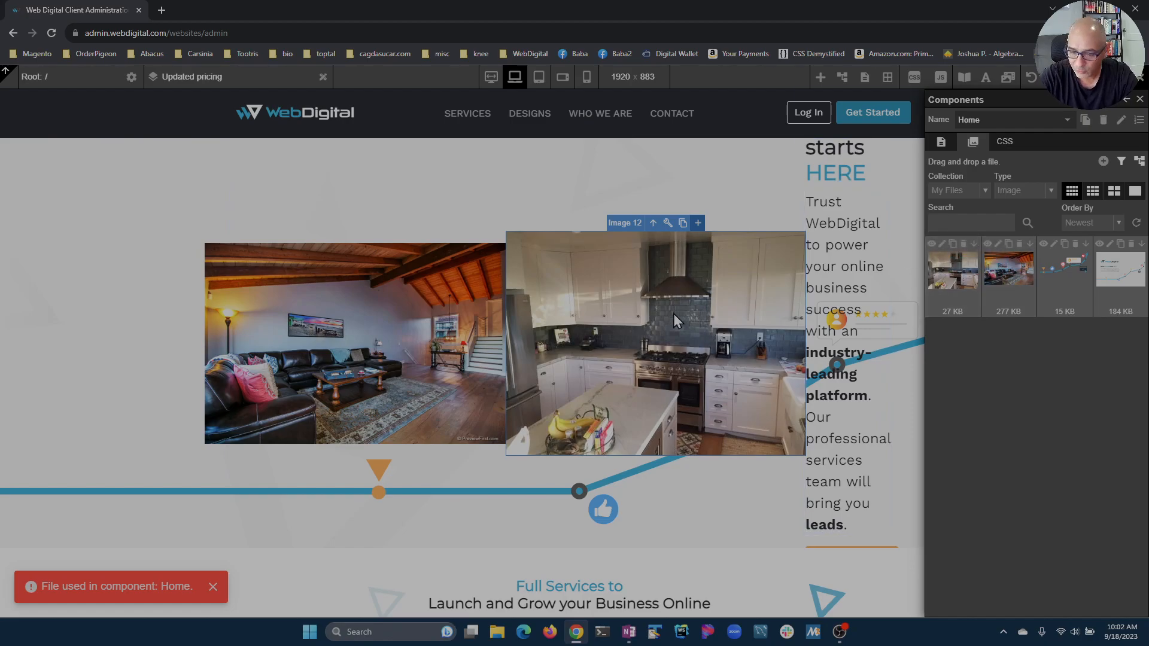
Delete the kitchen and living room images from the Home page's hero section and save the page.
key("Delete")
left_click(348, 303)
key("Delete")
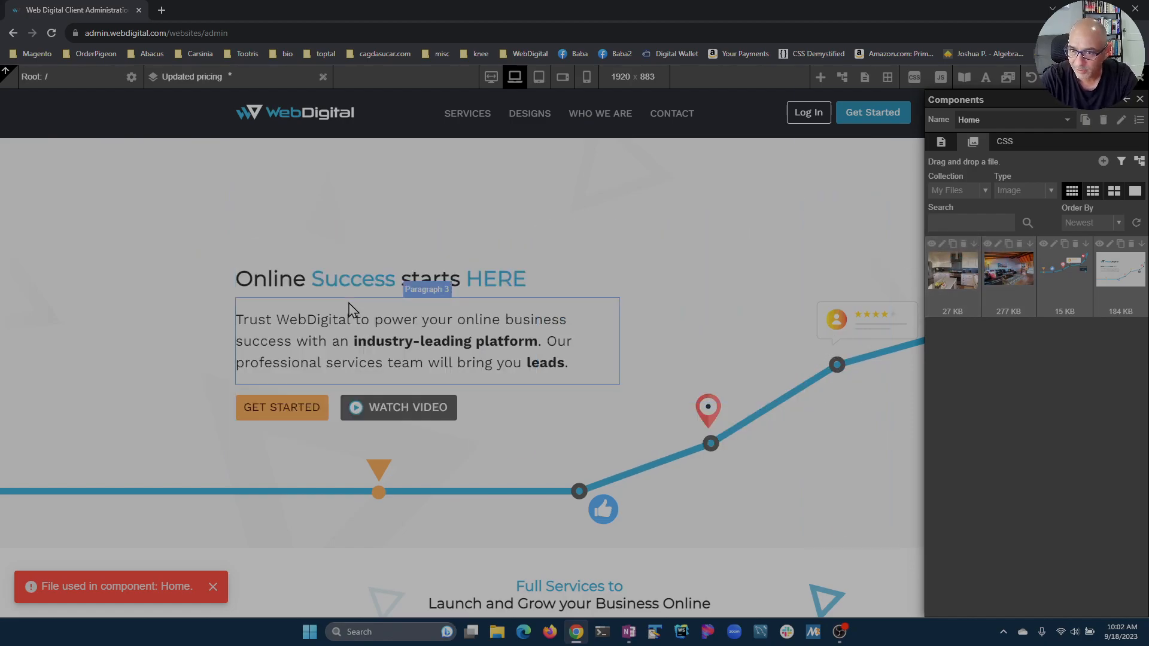
key("ctrl+s")
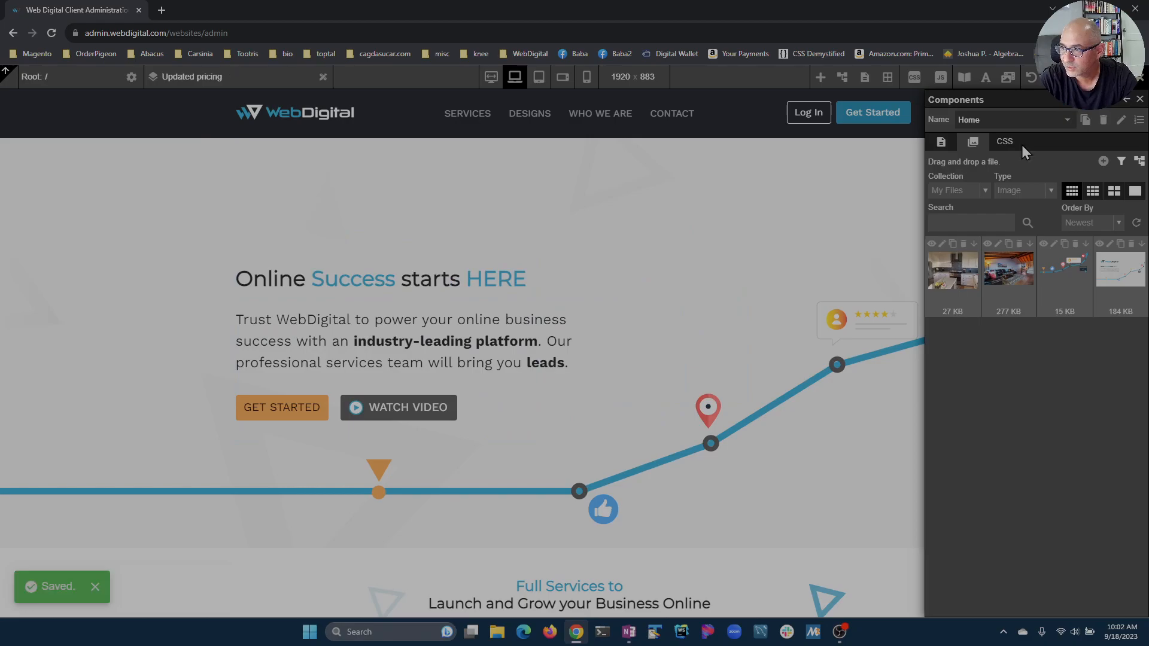
Delete the kitchen and living room photo files from the Home component's files.
left_click(964, 244)
left_click(742, 388)
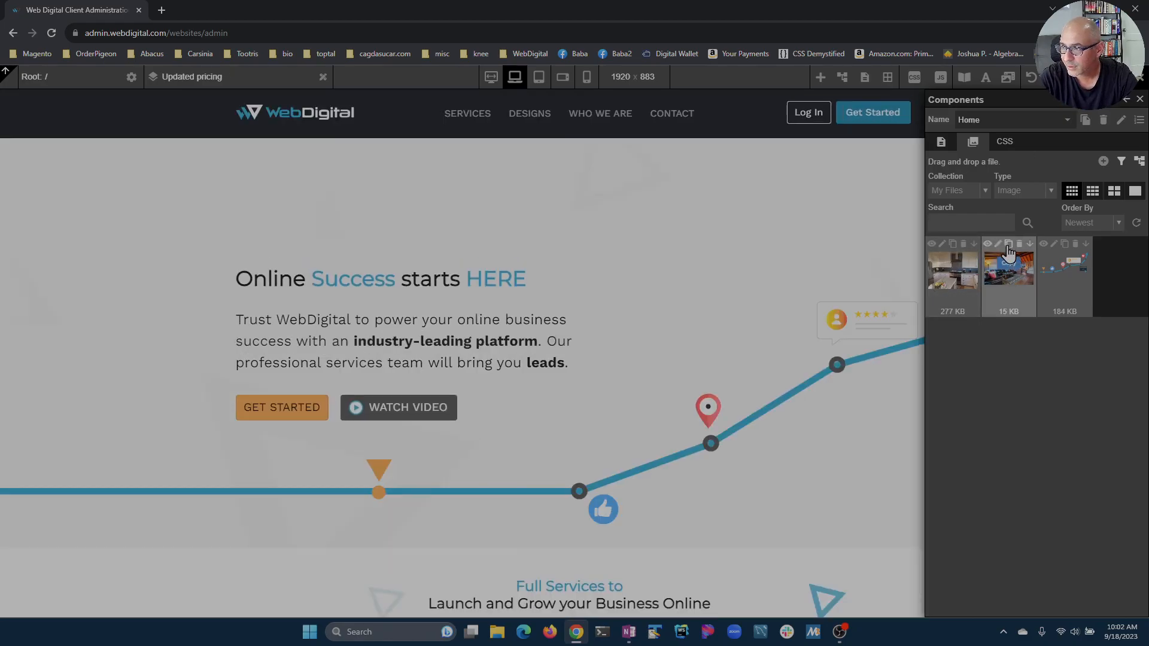
left_click(964, 244)
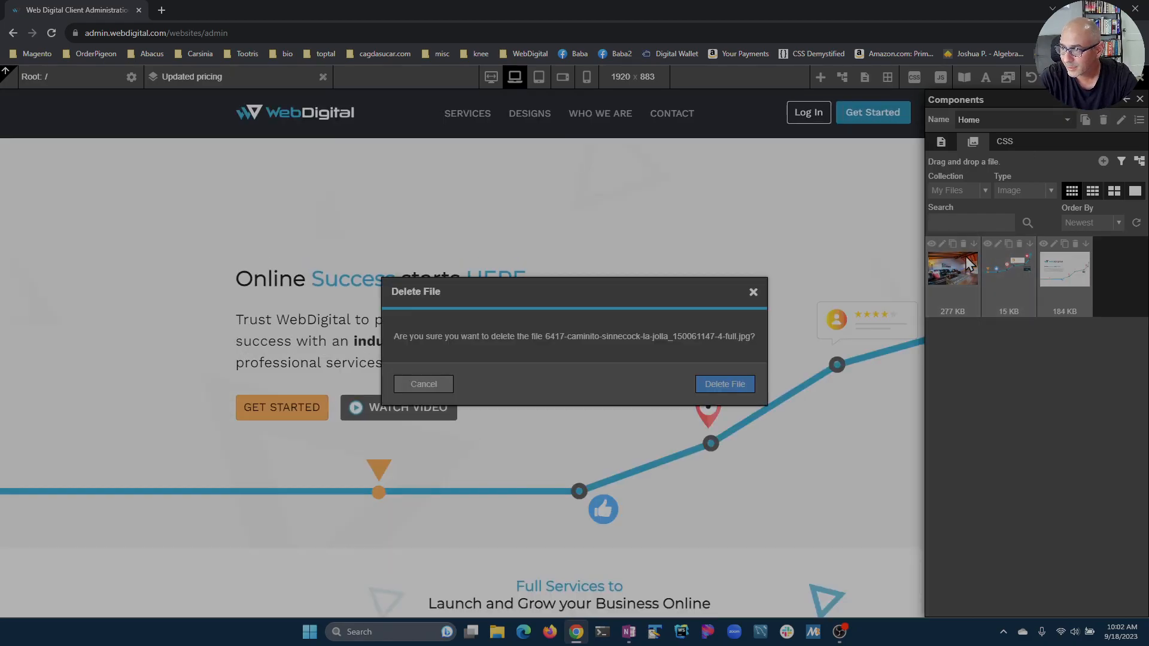
left_click(734, 389)
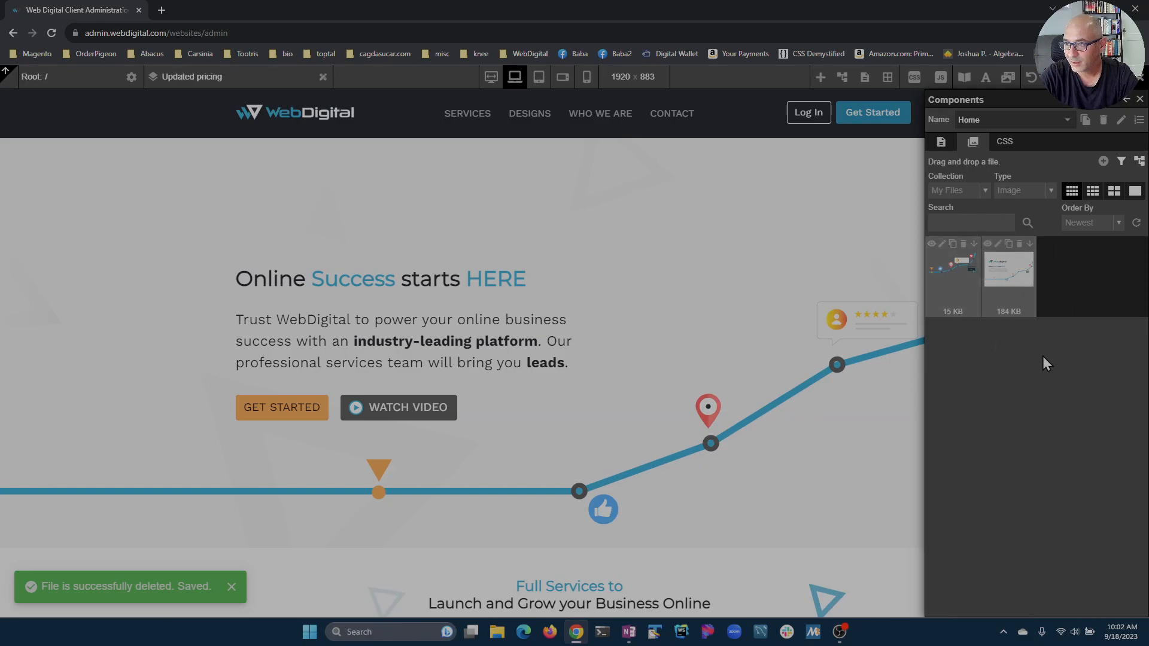